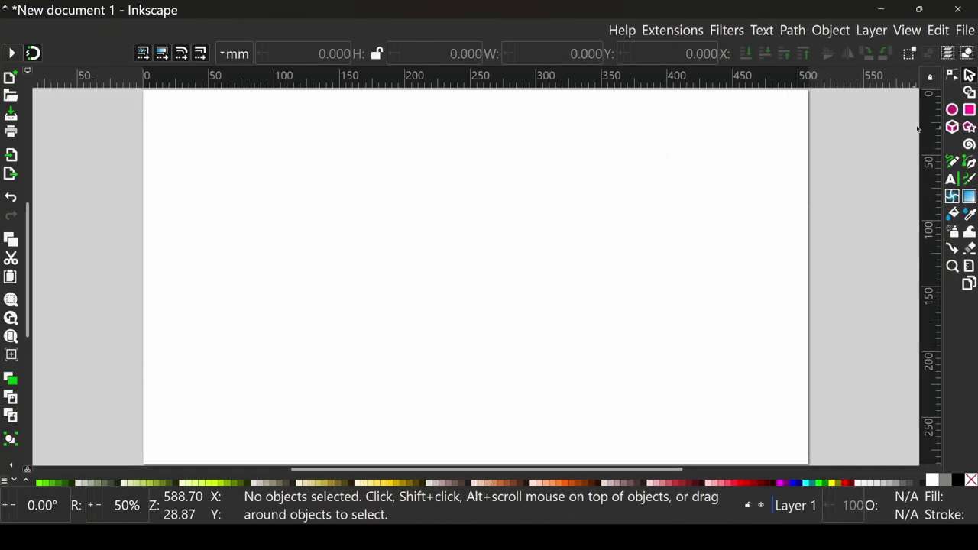
Draw a large green circle, about 182 by 185 mm, on the page and select it.
{"action": "left_click", "coordinate": [953, 110]}
{"action": "left_click_drag", "start_coordinate": [545, 214], "coordinate": [304, 452]}
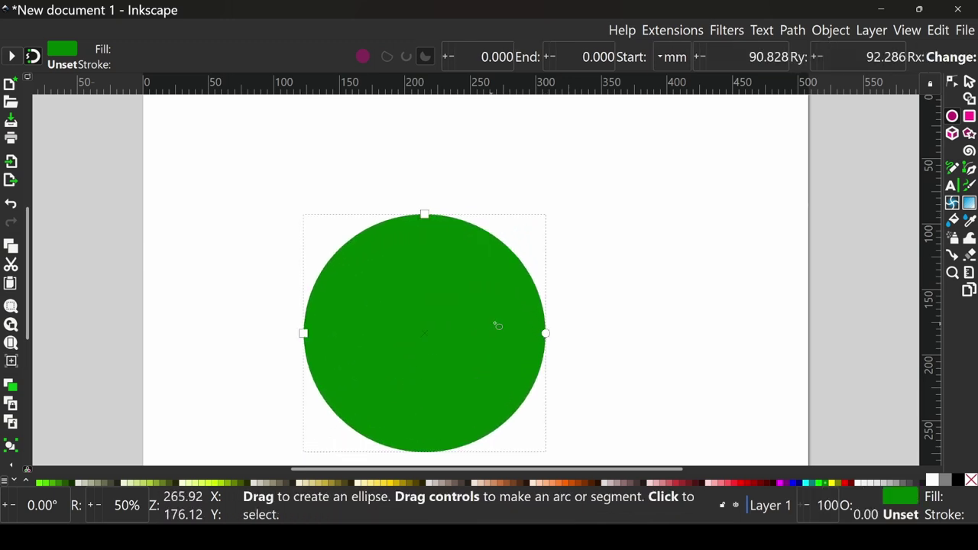
{"action": "left_click", "coordinate": [589, 306]}
{"action": "key", "text": "s"}
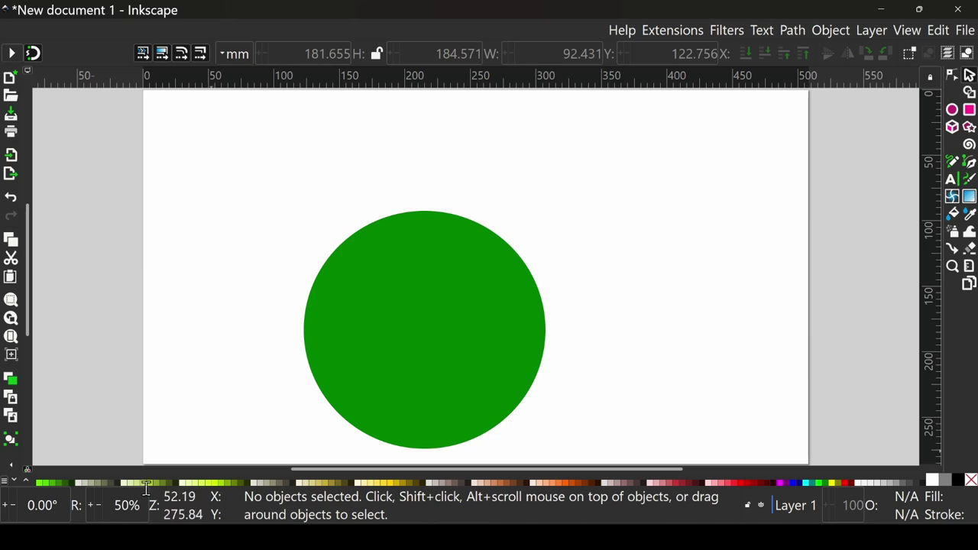
{"action": "left_click", "coordinate": [477, 328]}
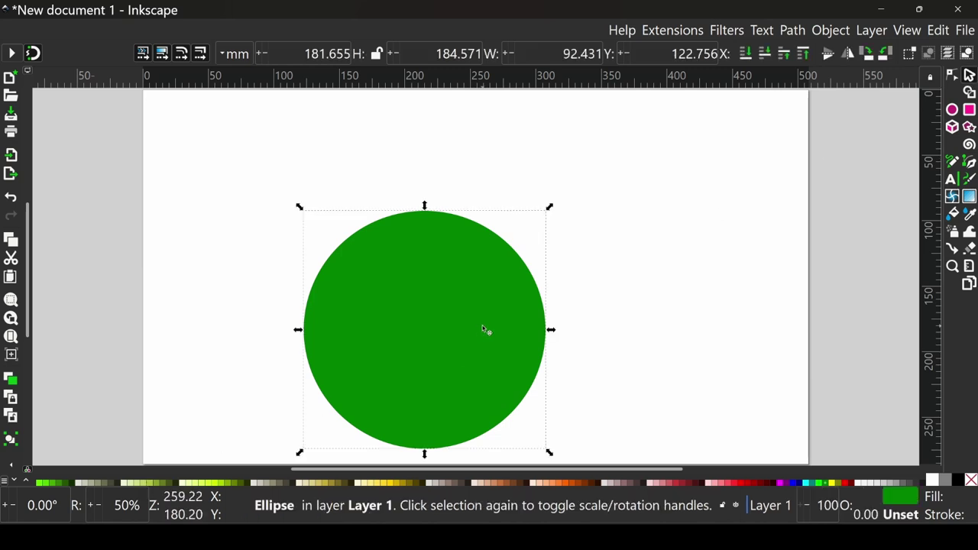
Add the Hatches (rough) live path effect to the green circle from the Path Effects panel.
{"action": "left_click", "coordinate": [792, 32]}
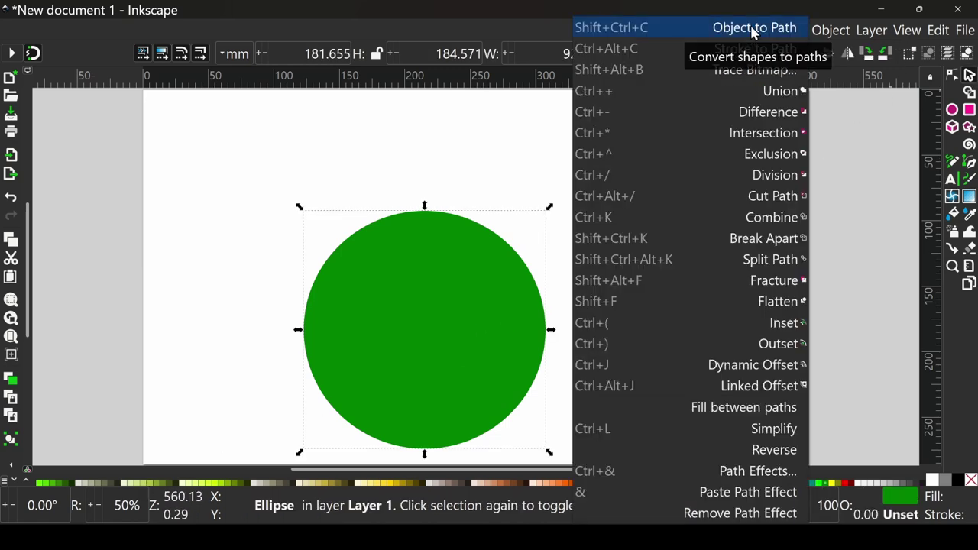
{"action": "left_click", "coordinate": [759, 473]}
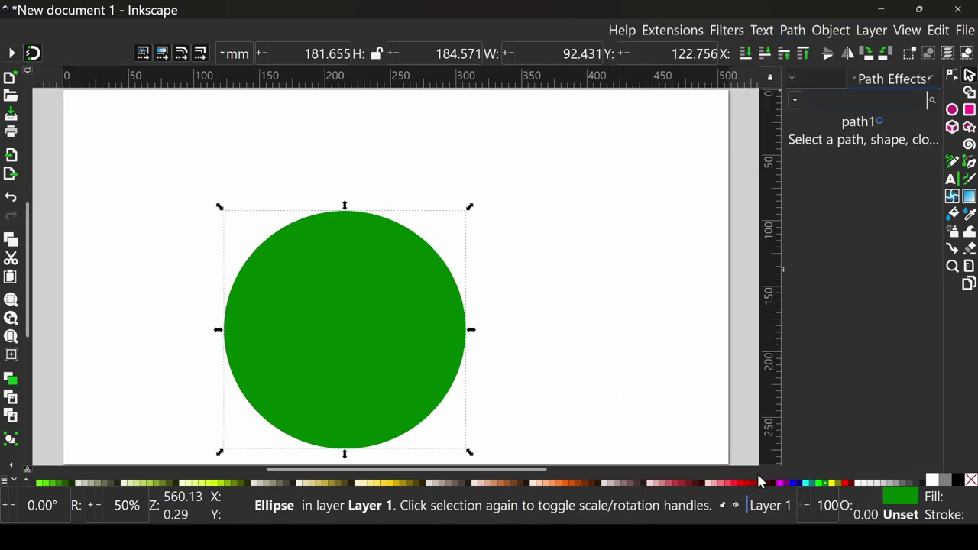
{"action": "left_click", "coordinate": [794, 101]}
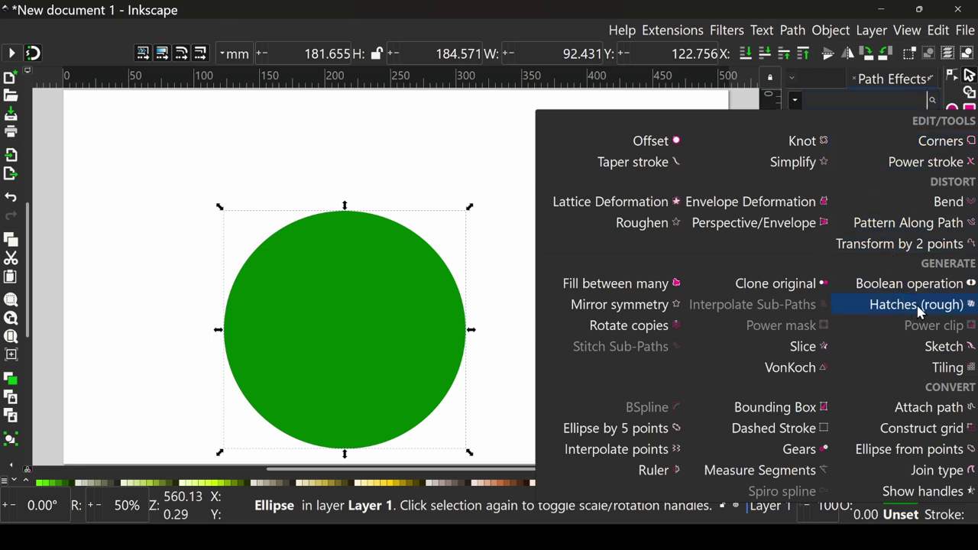
{"action": "left_click", "coordinate": [882, 104]}
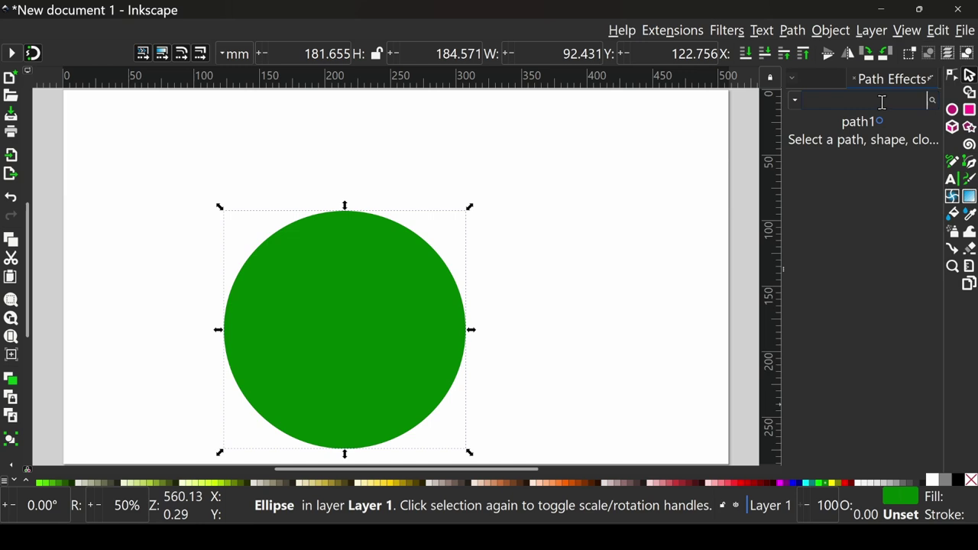
{"action": "type", "text": "hat"}
{"action": "left_click", "coordinate": [837, 166]}
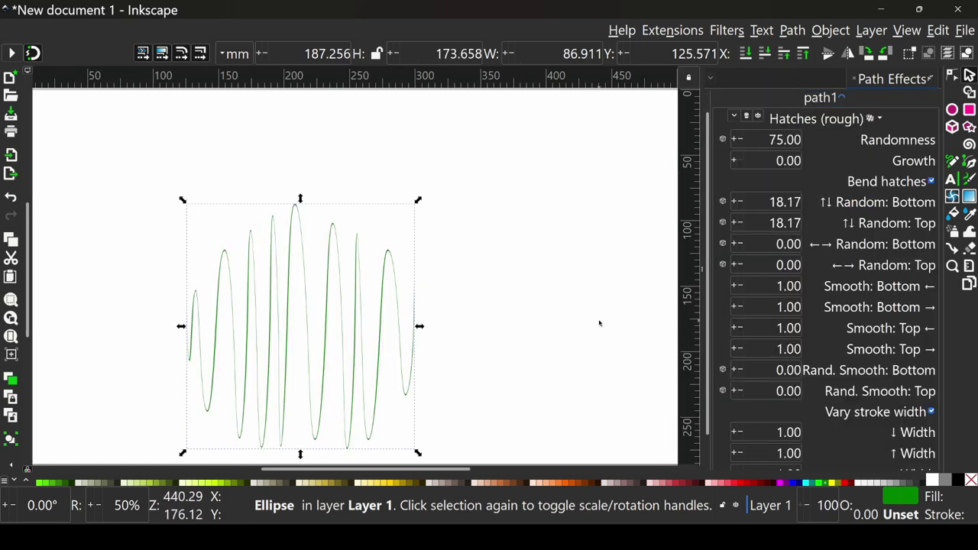
{"action": "left_click_drag", "start_coordinate": [358, 320], "coordinate": [366, 311]}
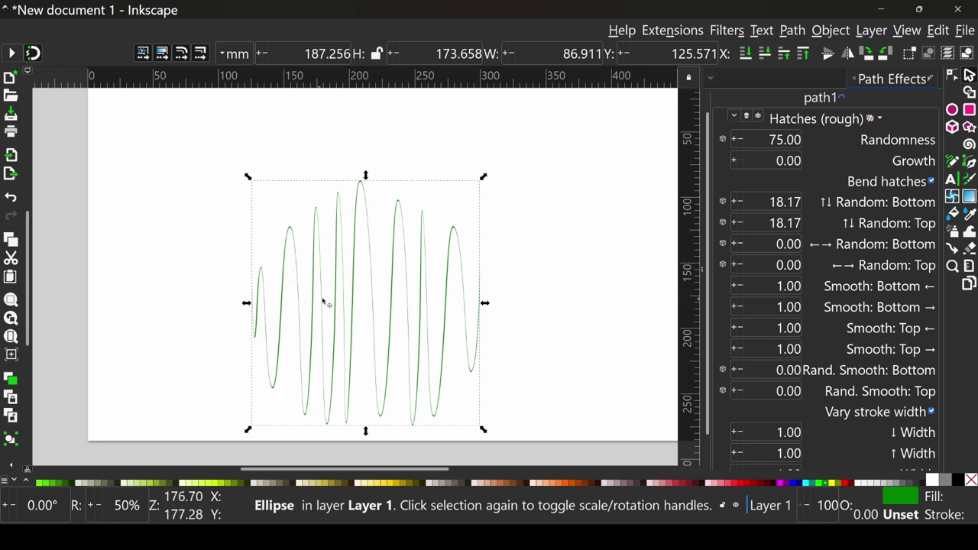
{"action": "left_click_drag", "start_coordinate": [324, 302], "coordinate": [365, 290]}
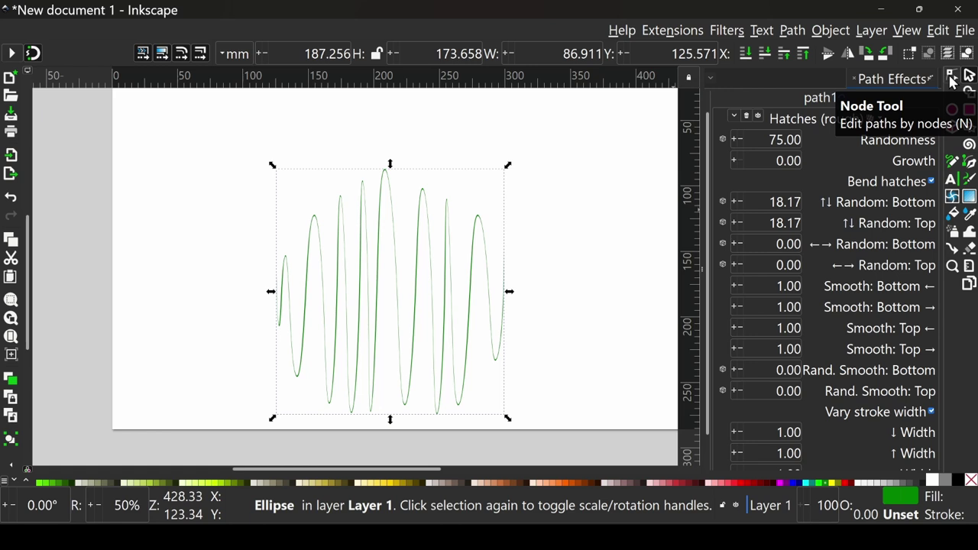
{"action": "left_click", "coordinate": [431, 279]}
Drag the hatch frequency knot left so dense diagonal hatch lines fill the circle.
{"action": "key", "text": "e"}
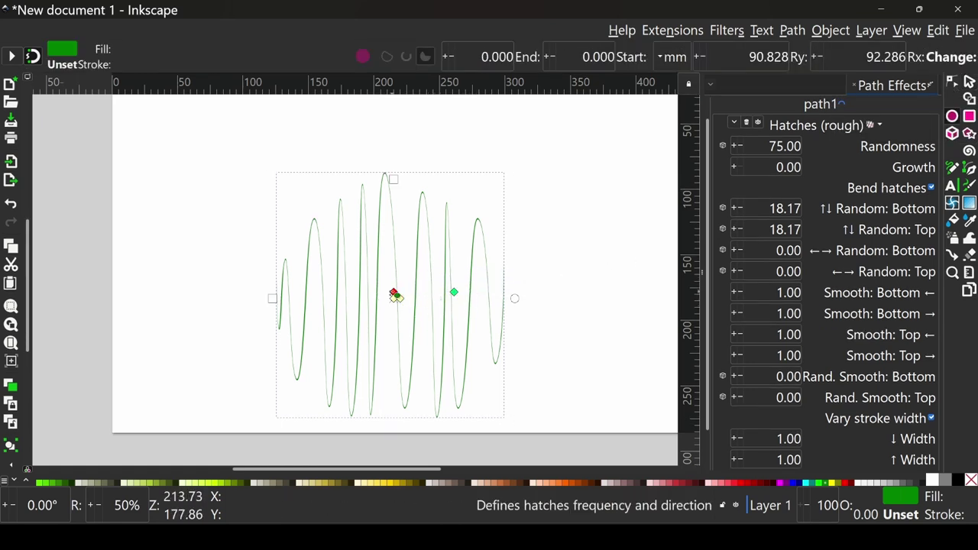
{"action": "mouse_move", "coordinate": [454, 292]}
{"action": "left_mouse_down"}
{"action": "mouse_move", "coordinate": [347, 288]}
{"action": "mouse_move", "coordinate": [373, 281]}
{"action": "left_mouse_up"}
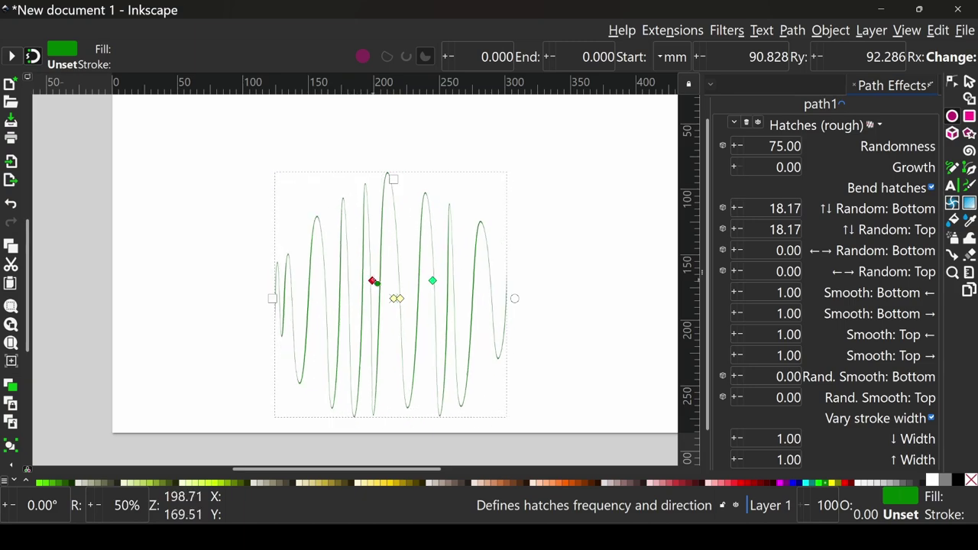
{"action": "mouse_move", "coordinate": [432, 282]}
{"action": "left_mouse_down"}
{"action": "mouse_move", "coordinate": [359, 278]}
{"action": "mouse_move", "coordinate": [385, 277]}
{"action": "left_mouse_up"}
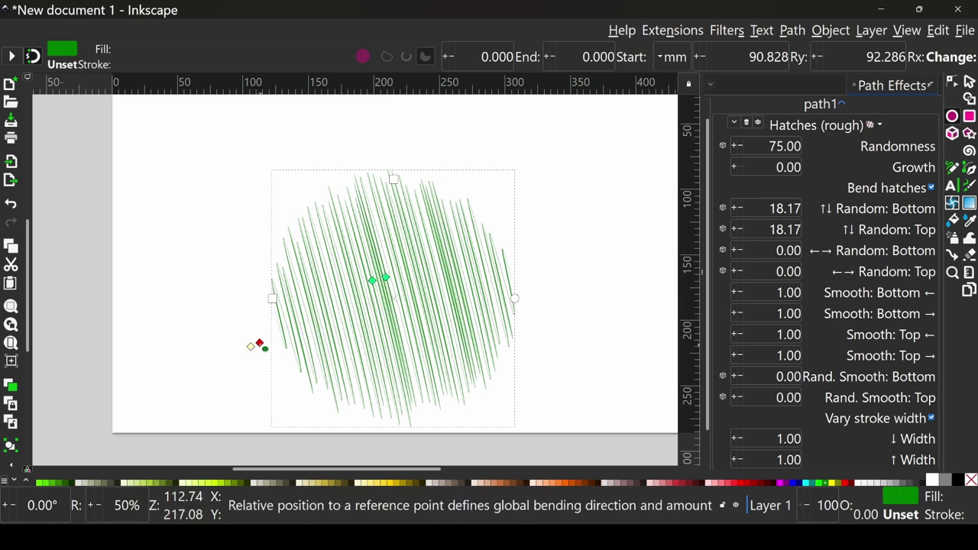
Bend then straighten the hatches, and tighten them into dense straight diagonal strokes.
{"action": "mouse_move", "coordinate": [264, 341]}
{"action": "left_mouse_down"}
{"action": "mouse_move", "coordinate": [308, 330]}
{"action": "mouse_move", "coordinate": [581, 190]}
{"action": "mouse_move", "coordinate": [589, 177]}
{"action": "mouse_move", "coordinate": [421, 263]}
{"action": "mouse_move", "coordinate": [581, 179]}
{"action": "mouse_move", "coordinate": [654, 114]}
{"action": "mouse_move", "coordinate": [553, 183]}
{"action": "mouse_move", "coordinate": [53, 446]}
{"action": "mouse_move", "coordinate": [298, 349]}
{"action": "mouse_move", "coordinate": [539, 208]}
{"action": "mouse_move", "coordinate": [641, 133]}
{"action": "left_mouse_up"}
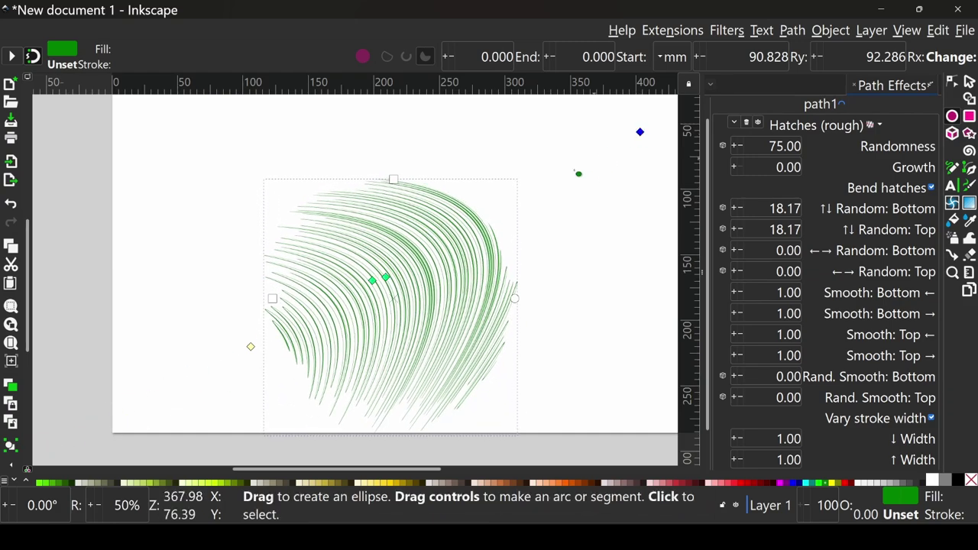
{"action": "mouse_move", "coordinate": [640, 133]}
{"action": "left_mouse_down"}
{"action": "mouse_move", "coordinate": [259, 346]}
{"action": "mouse_move", "coordinate": [380, 316]}
{"action": "left_mouse_up"}
{"action": "left_click_drag", "start_coordinate": [372, 280], "coordinate": [396, 277]}
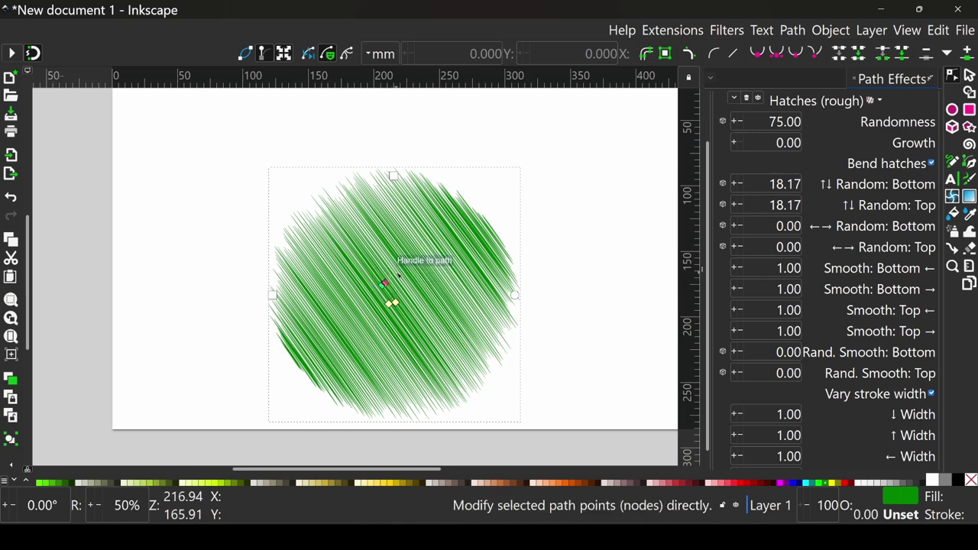
Convert the hatched circle to a plain path and move it up and left.
{"action": "left_click", "coordinate": [793, 30]}
{"action": "left_click", "coordinate": [760, 31]}
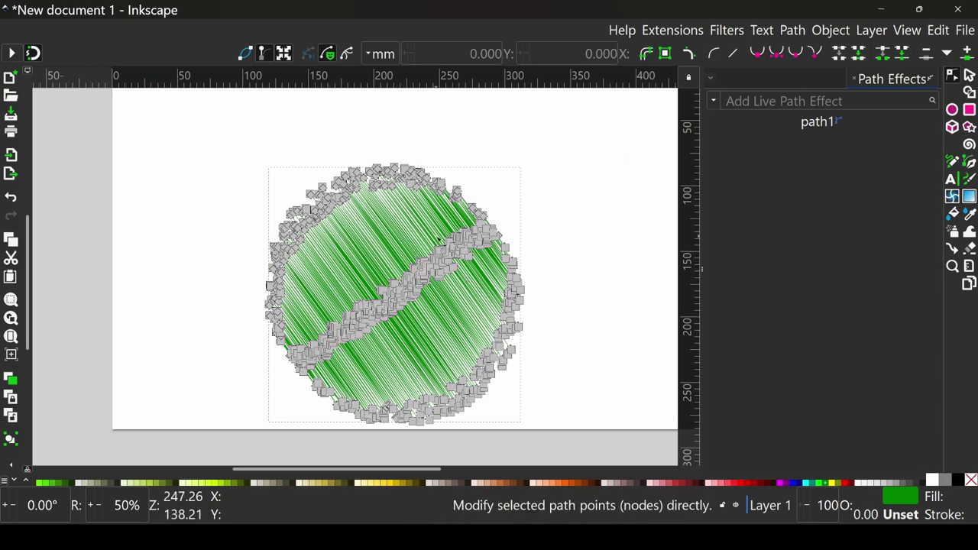
{"action": "key", "text": "s"}
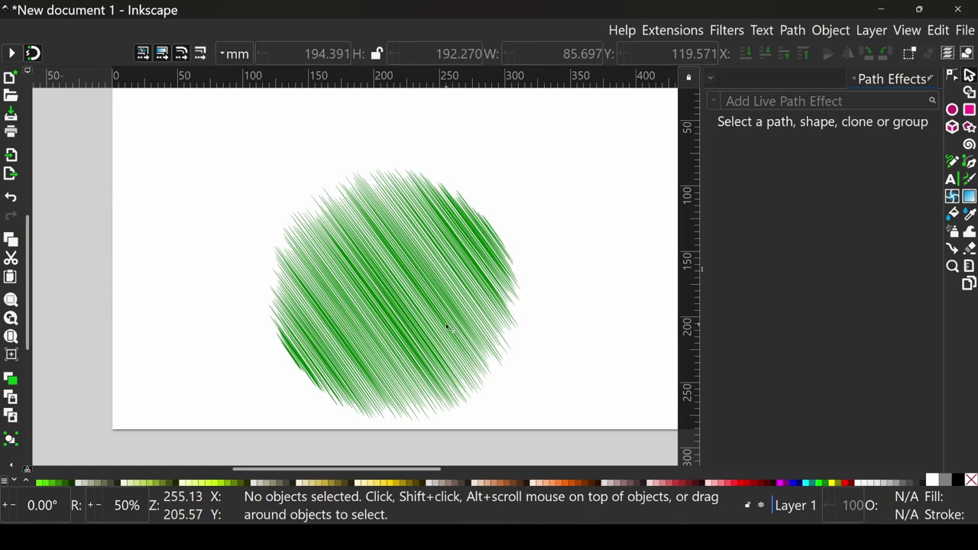
{"action": "mouse_move", "coordinate": [452, 330]}
{"action": "left_mouse_down"}
{"action": "mouse_move", "coordinate": [451, 305]}
{"action": "mouse_move", "coordinate": [399, 262]}
{"action": "mouse_move", "coordinate": [382, 268]}
{"action": "left_mouse_up"}
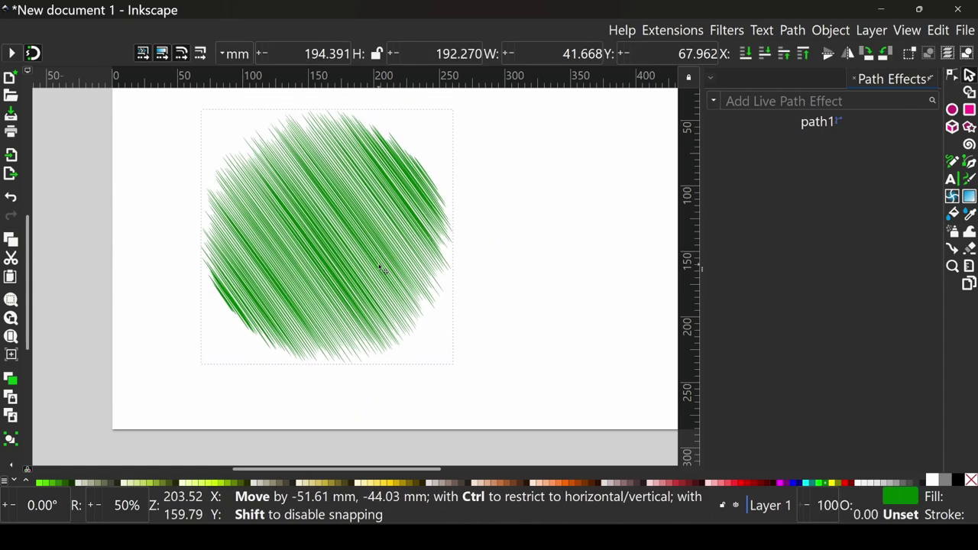
Shrink the hatched disc to about 35 by 35 mm and place it at the page's top-left.
{"action": "scroll", "coordinate": [444, 261], "scroll_direction": "down", "scroll_amount": 3, "text": "ctrl"}
{"action": "scroll", "coordinate": [450, 304], "scroll_direction": "up", "scroll_amount": 3, "text": "ctrl"}
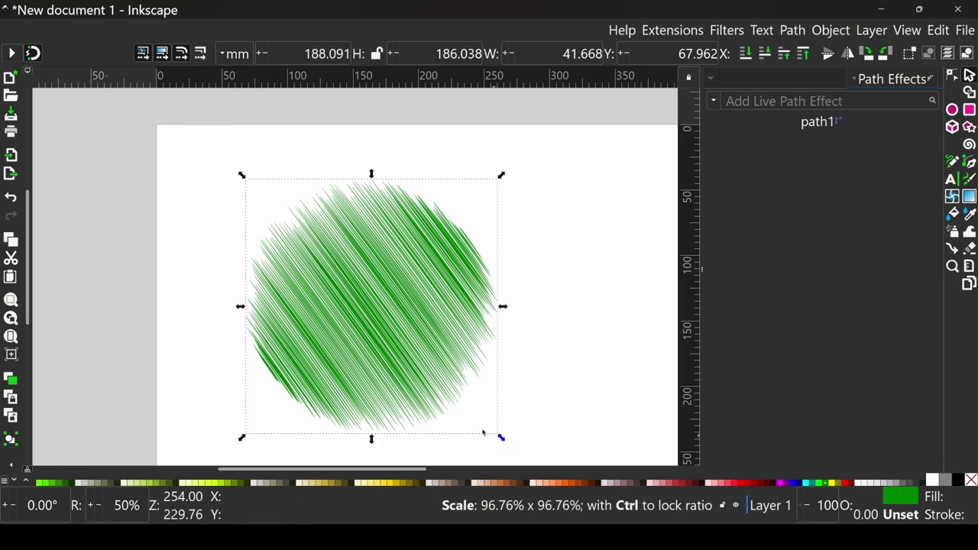
{"action": "left_click_drag", "start_coordinate": [483, 432], "coordinate": [295, 240]}
{"action": "left_click_drag", "start_coordinate": [272, 207], "coordinate": [212, 191]}
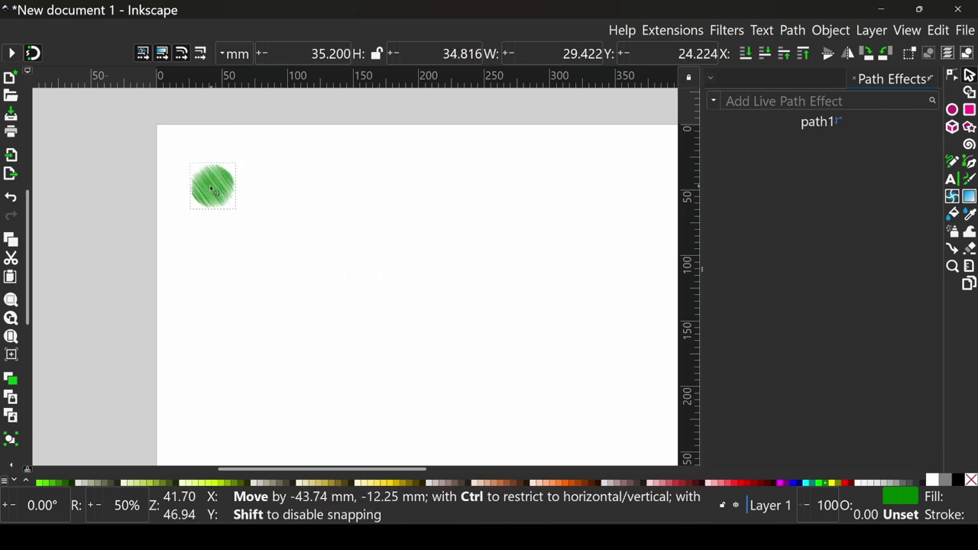
{"action": "left_click_drag", "start_coordinate": [400, 251], "coordinate": [269, 221]}
Add the Arabic word قهوة as a new text object near the top of the page.
{"action": "key", "text": "Escape"}
{"action": "key", "text": "t"}
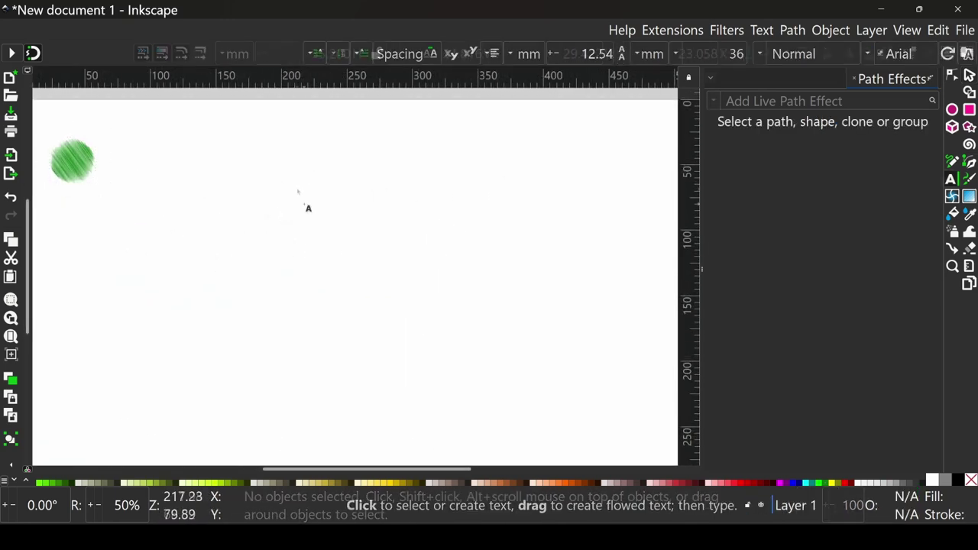
{"action": "scroll", "coordinate": [307, 207], "scroll_direction": "up", "scroll_amount": 1}
{"action": "left_click", "coordinate": [436, 226]}
{"action": "type", "text": "قهوة"}
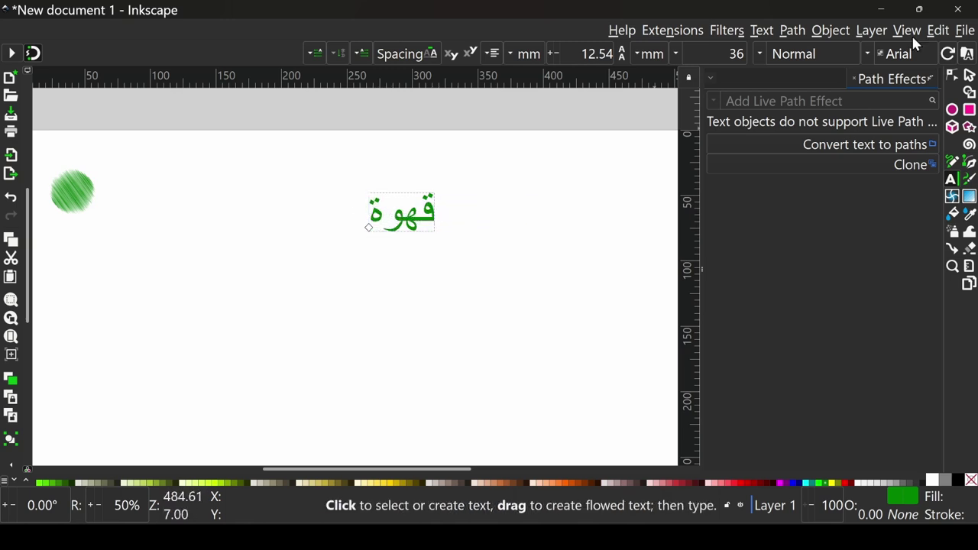
Raise the word's font size from 36 to 45.
{"action": "left_click", "coordinate": [676, 54]}
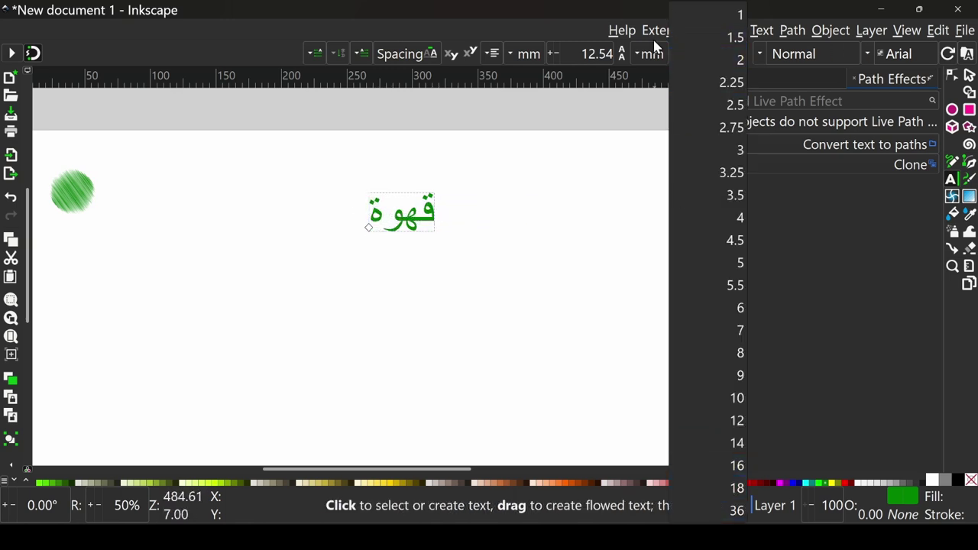
{"action": "key", "text": "Escape"}
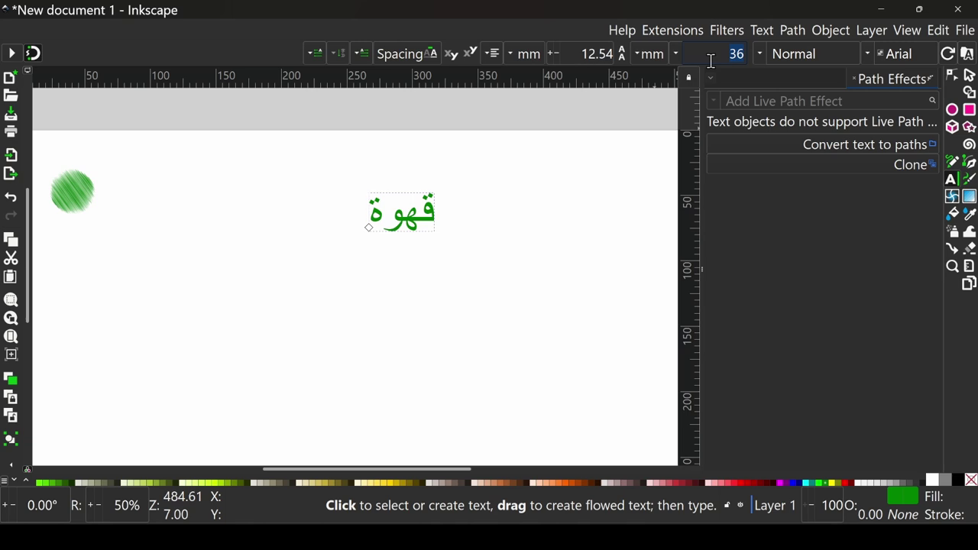
{"action": "type", "text": "45"}
{"action": "key", "text": "Return"}
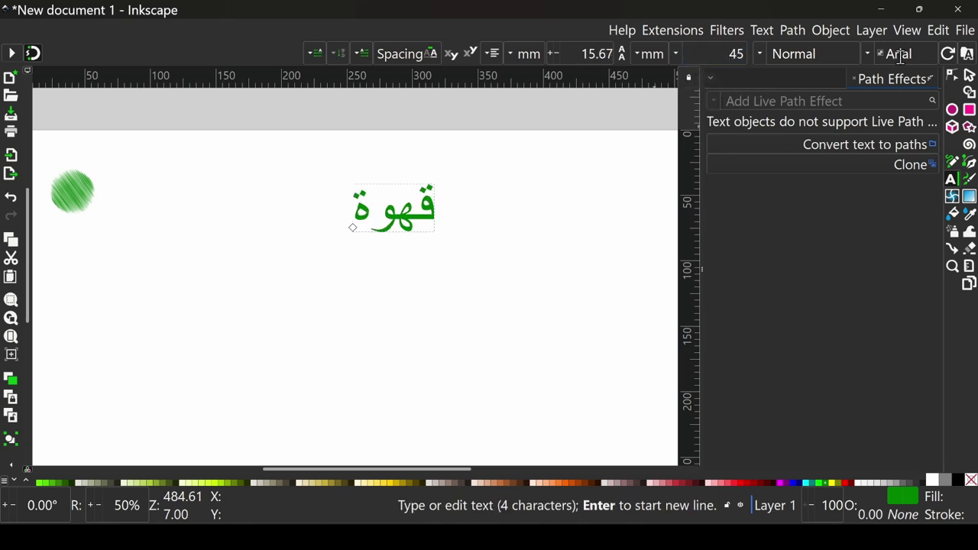
{"action": "left_click", "coordinate": [869, 52]}
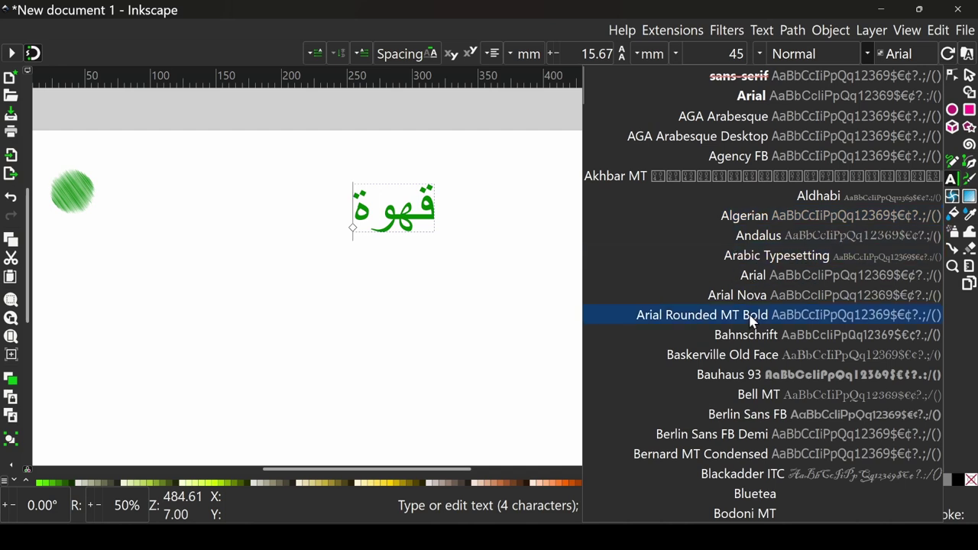
Set the word in Arabic Typesetting, enlarge it to about 158 percent, and nudge it down-right.
{"action": "left_click", "coordinate": [837, 255]}
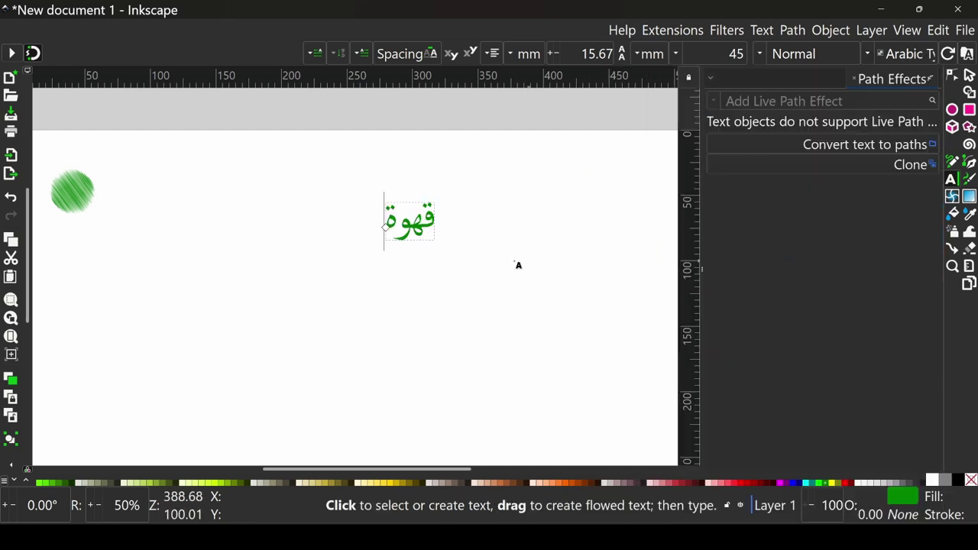
{"action": "key", "text": "Escape"}
{"action": "key", "text": "s"}
{"action": "left_click", "coordinate": [407, 229]}
{"action": "mouse_move", "coordinate": [383, 246]}
{"action": "left_mouse_down"}
{"action": "mouse_move", "coordinate": [347, 286]}
{"action": "mouse_move", "coordinate": [263, 339]}
{"action": "left_mouse_up"}
{"action": "scroll", "coordinate": [306, 328], "scroll_direction": "down", "scroll_amount": 1}
{"action": "scroll", "coordinate": [306, 329], "scroll_direction": "left", "scroll_amount": 2}
{"action": "left_click_drag", "start_coordinate": [416, 265], "coordinate": [430, 287]}
Insert two tatweel (ـ) kashida characters into the word to stretch it wider.
{"action": "double_click", "coordinate": [463, 279]}
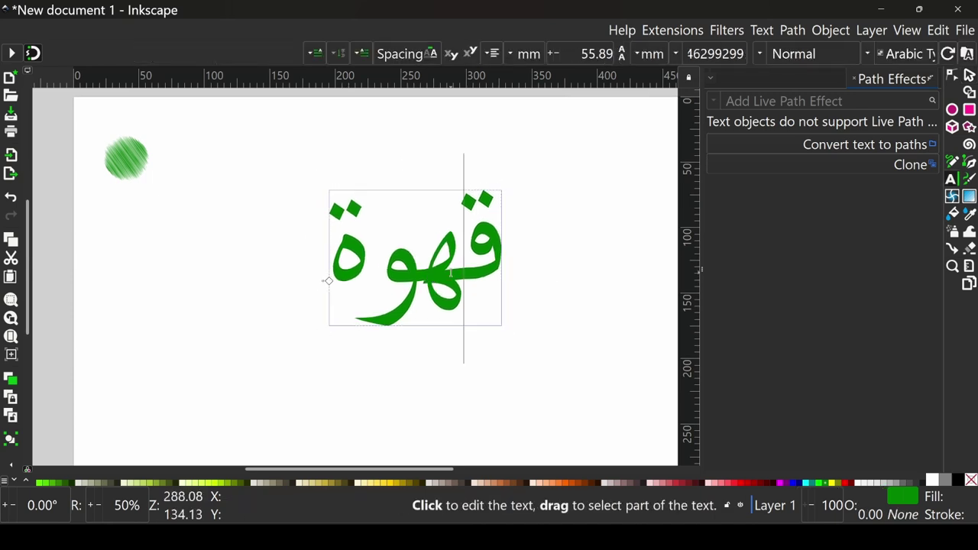
{"action": "type", "text": "ـ"}
{"action": "left_click", "coordinate": [398, 269]}
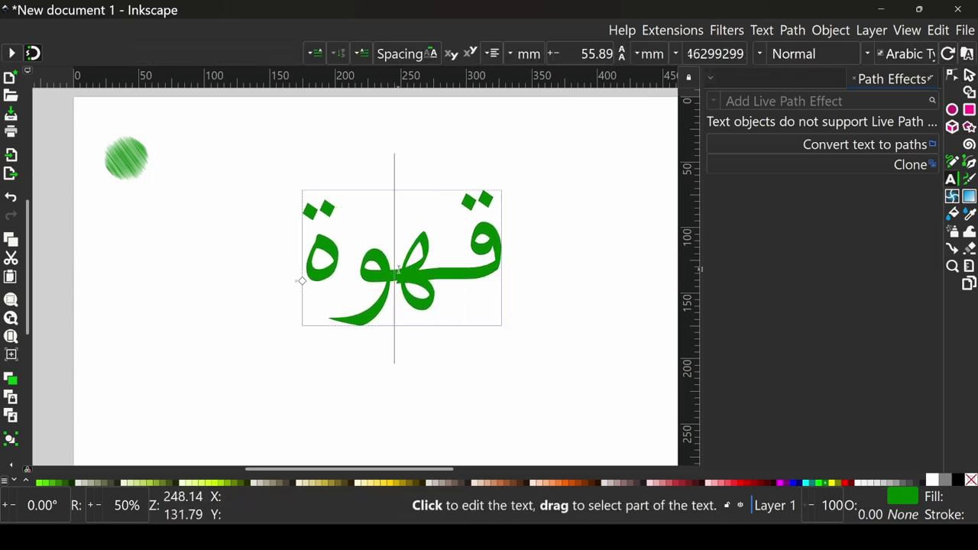
{"action": "type", "text": "ــ"}
{"action": "key", "text": "Escape"}
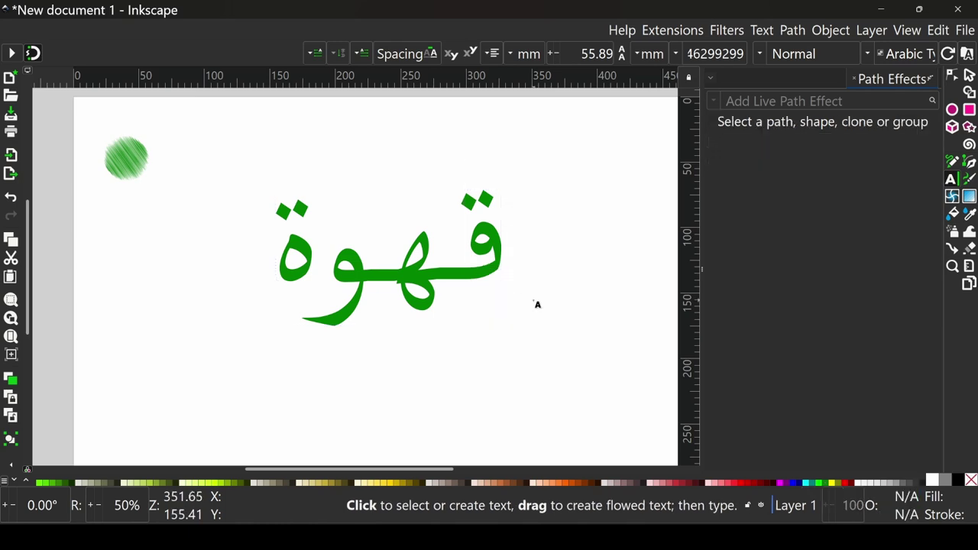
{"action": "left_click", "coordinate": [534, 304]}
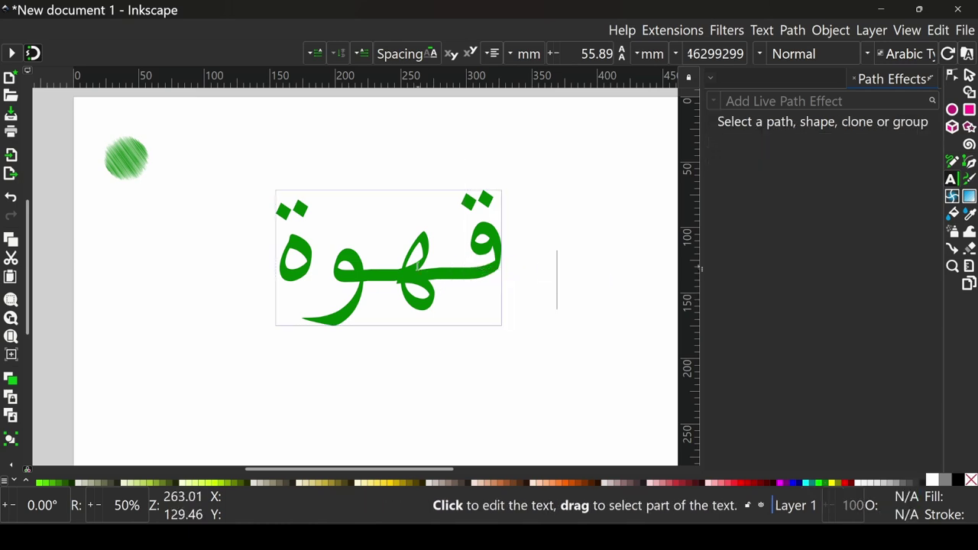
{"action": "left_click", "coordinate": [438, 267]}
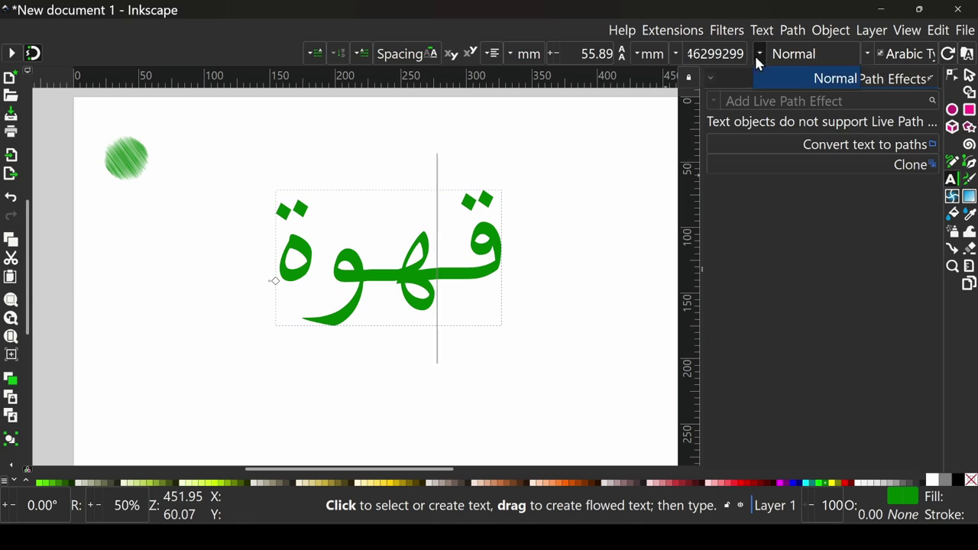
Change the Arabic word's font to Times New Roman.
{"action": "left_click", "coordinate": [868, 57]}
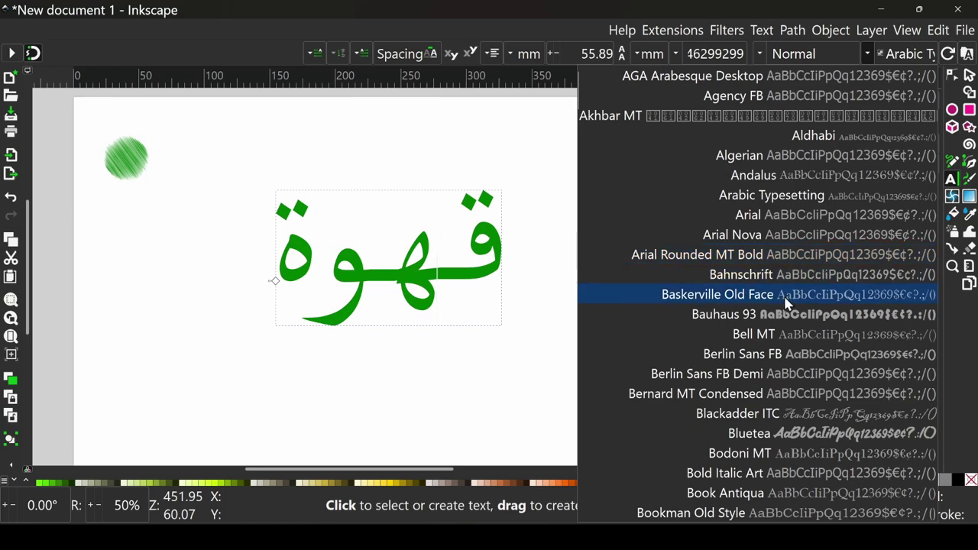
{"action": "scroll", "coordinate": [786, 298], "scroll_direction": "down", "scroll_amount": 5}
{"action": "scroll", "coordinate": [782, 293], "scroll_direction": "down", "scroll_amount": 8}
{"action": "scroll", "coordinate": [783, 292], "scroll_direction": "down", "scroll_amount": 4}
{"action": "scroll", "coordinate": [783, 293], "scroll_direction": "down", "scroll_amount": 3}
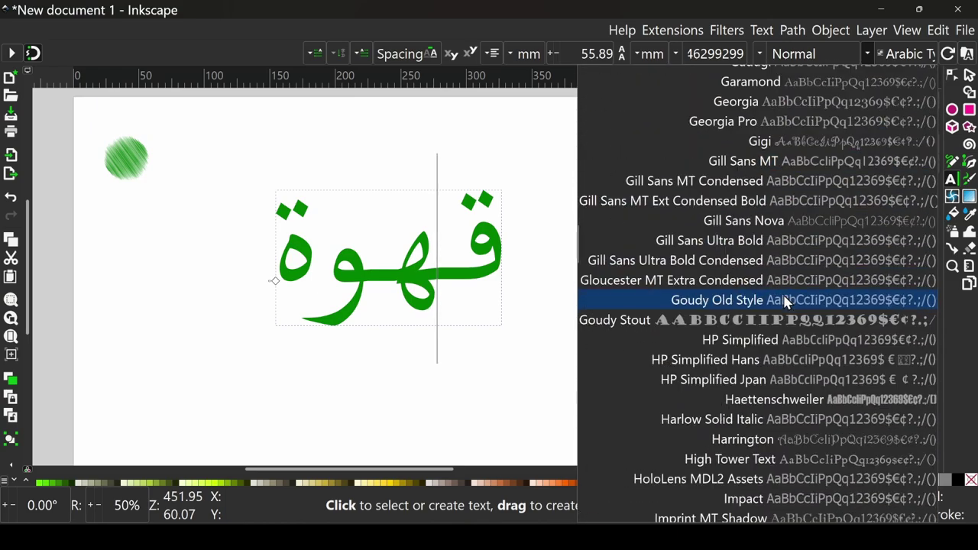
{"action": "scroll", "coordinate": [783, 292], "scroll_direction": "down", "scroll_amount": 4}
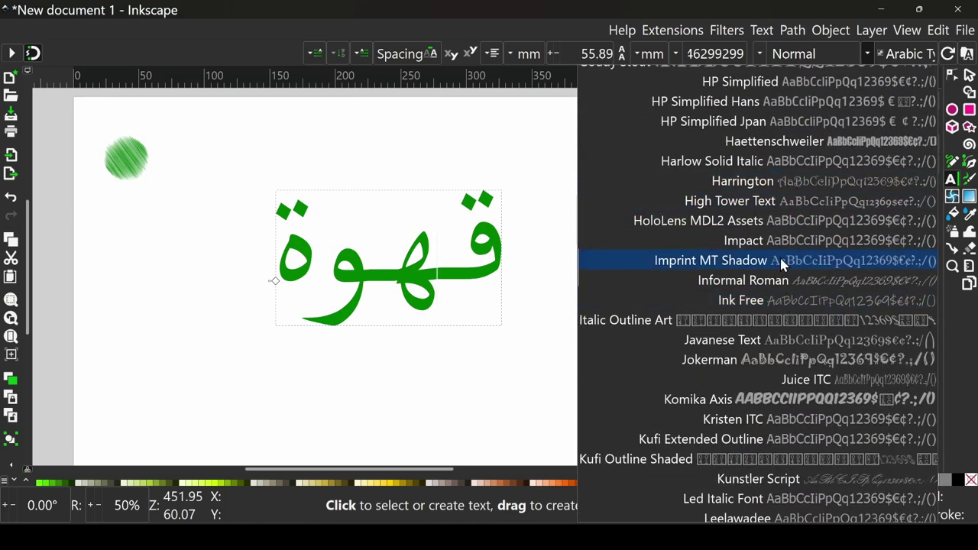
{"action": "scroll", "coordinate": [781, 260], "scroll_direction": "down", "scroll_amount": 4}
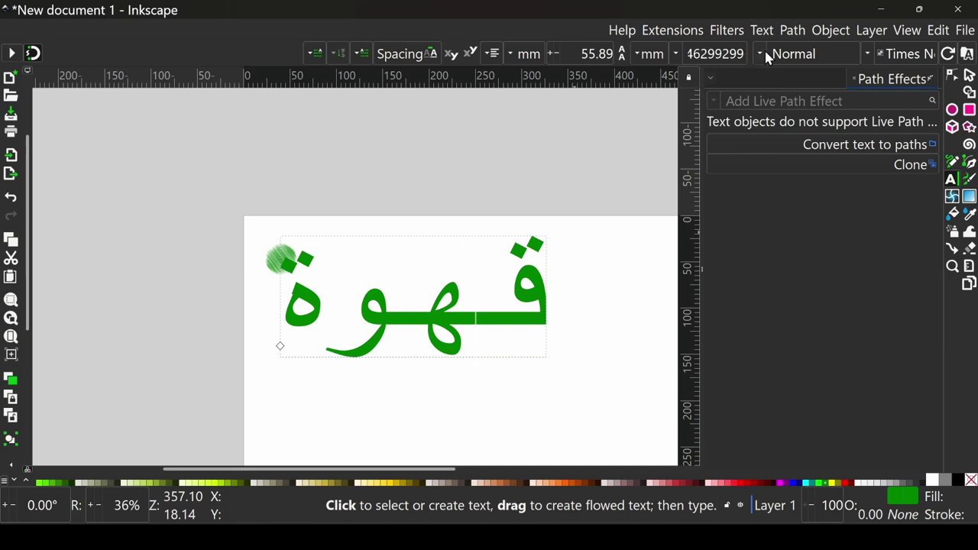
{"action": "left_click", "coordinate": [764, 54]}
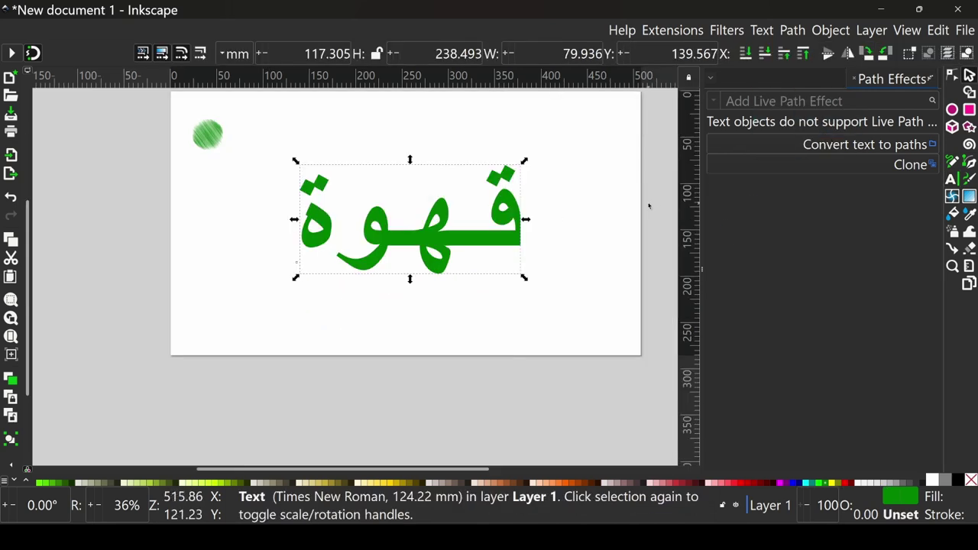
{"action": "left_click_drag", "start_coordinate": [603, 212], "coordinate": [601, 271]}
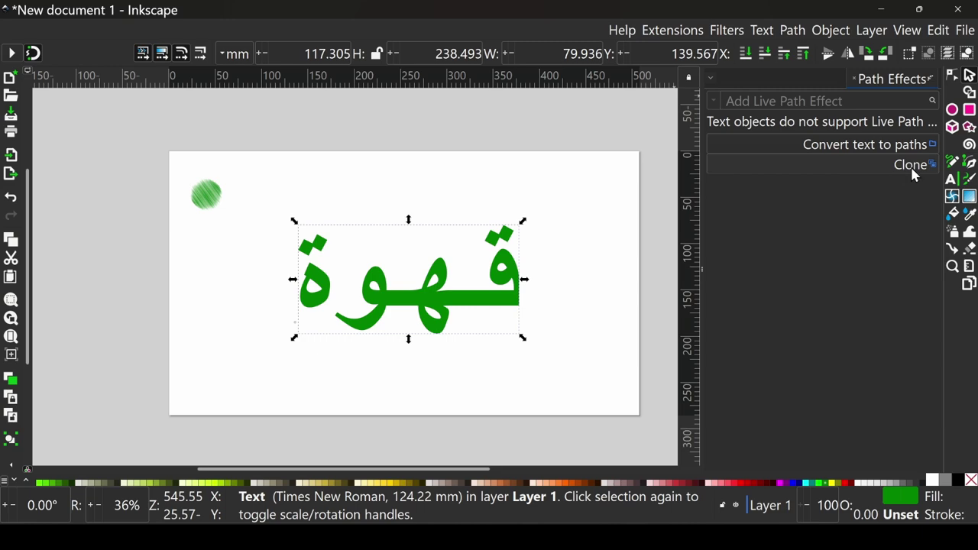
Convert the word قهوة to a path and give it the Hatches (rough) effect.
{"action": "left_click", "coordinate": [856, 147]}
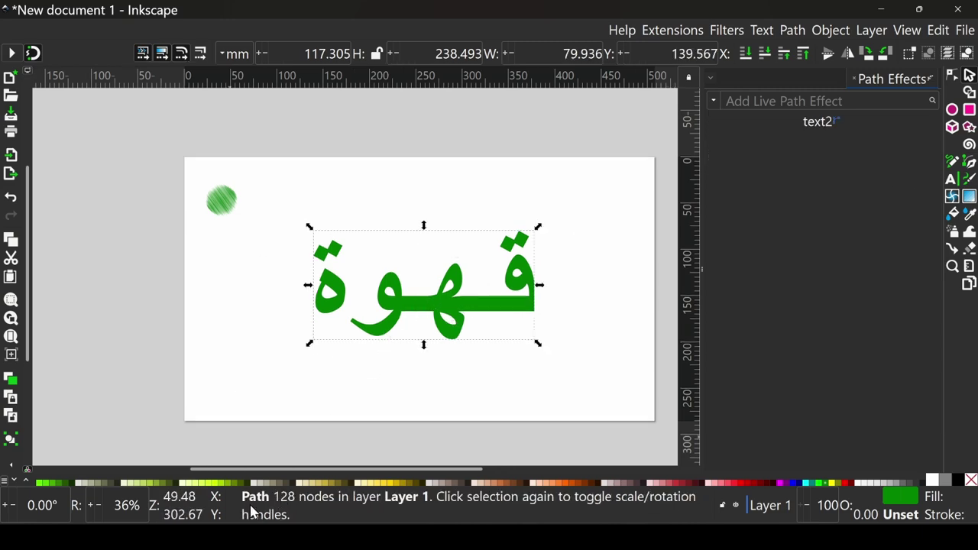
{"action": "left_click", "coordinate": [713, 101]}
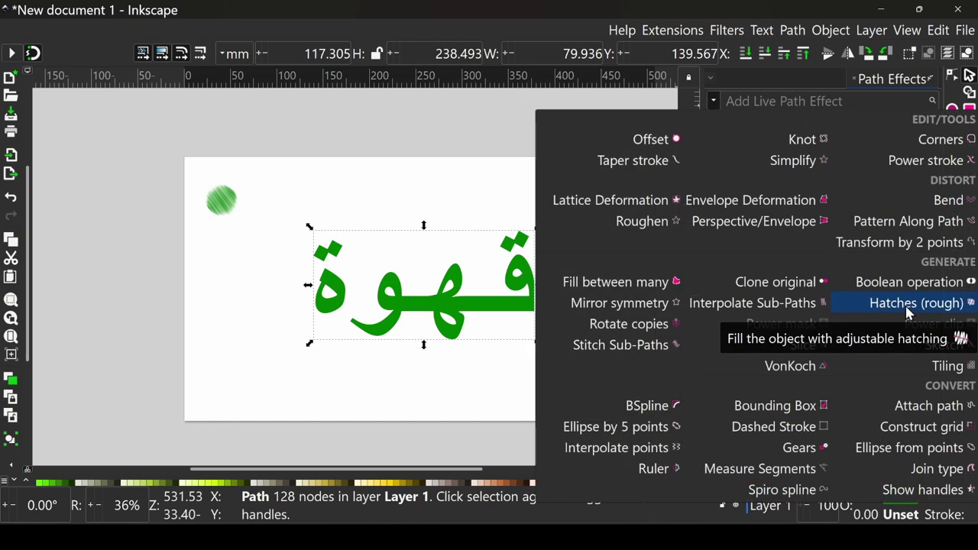
{"action": "left_click", "coordinate": [921, 303]}
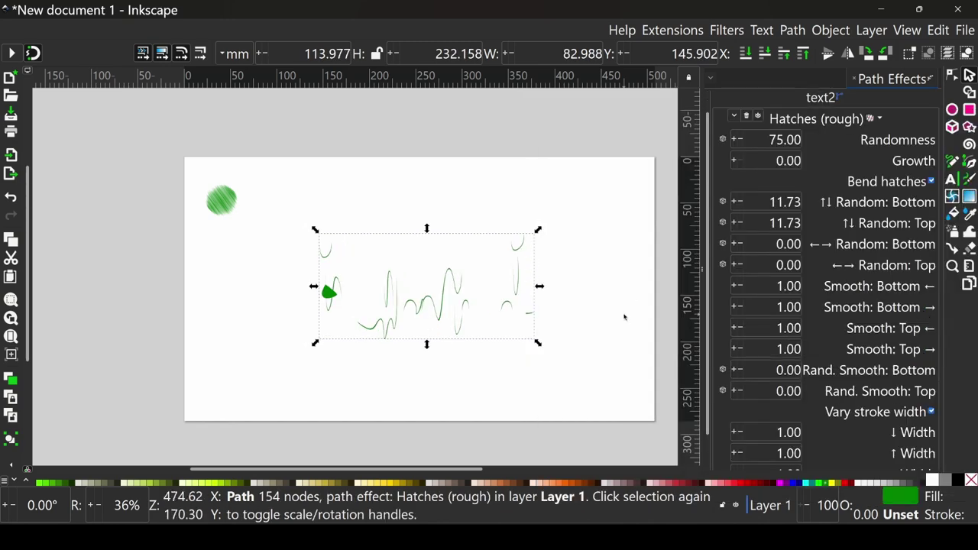
{"action": "scroll", "coordinate": [627, 395], "scroll_direction": "down", "scroll_amount": 1}
{"action": "scroll", "coordinate": [500, 334], "scroll_direction": "down", "scroll_amount": 1}
{"action": "scroll", "coordinate": [500, 338], "scroll_direction": "up", "scroll_amount": 2}
{"action": "scroll", "coordinate": [499, 339], "scroll_direction": "up", "scroll_amount": 1}
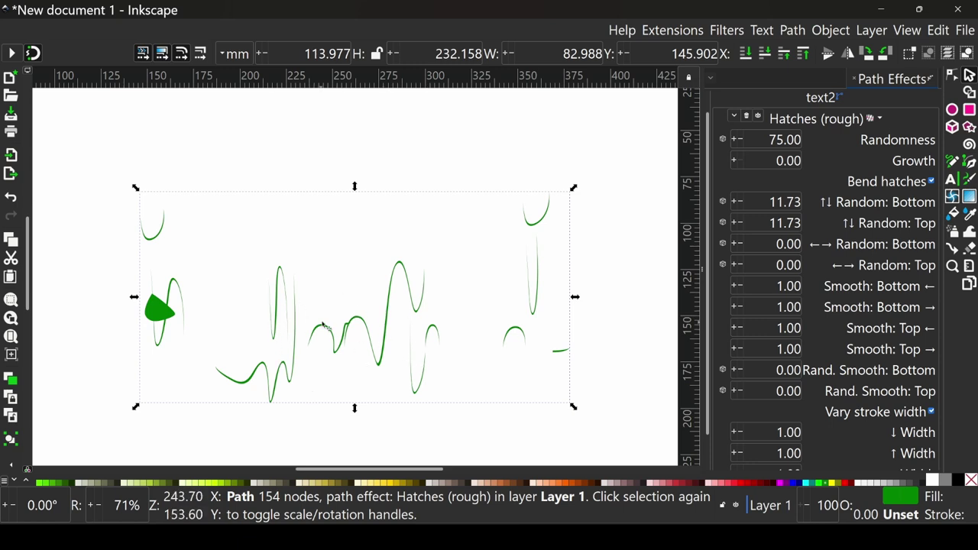
Drag the word's red hatch knot left so dense rough strokes fill the letterforms.
{"action": "left_click", "coordinate": [396, 326]}
{"action": "double_click", "coordinate": [388, 329]}
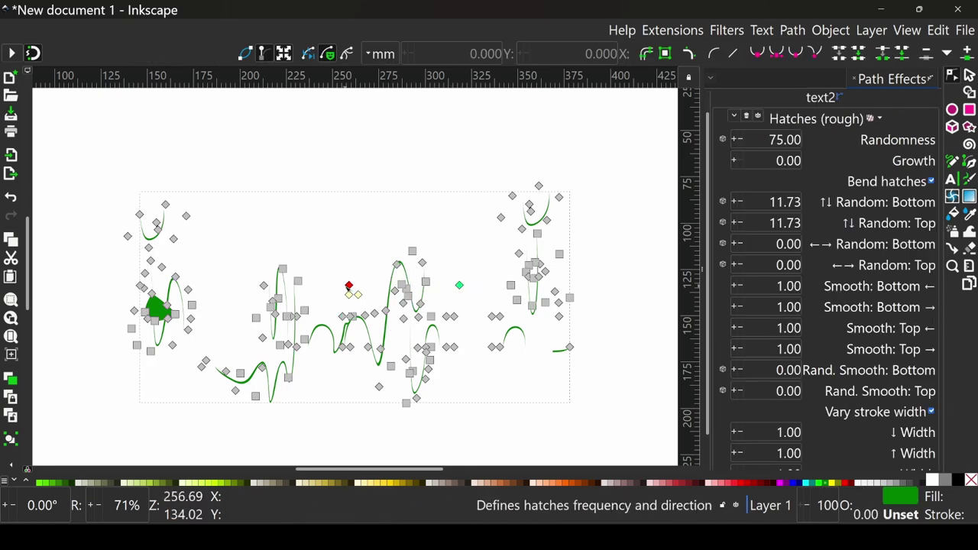
{"action": "left_click_drag", "start_coordinate": [459, 285], "coordinate": [350, 287]}
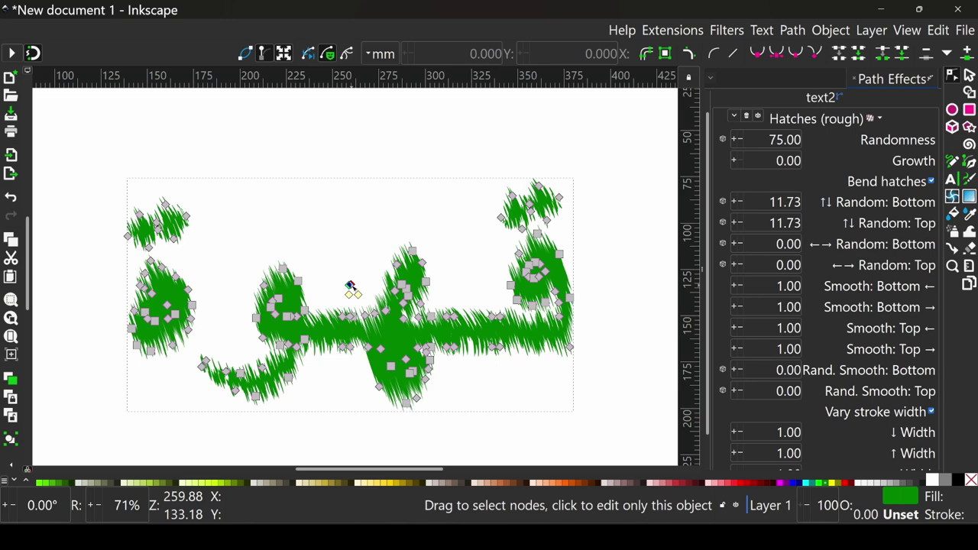
{"action": "key", "text": "Escape"}
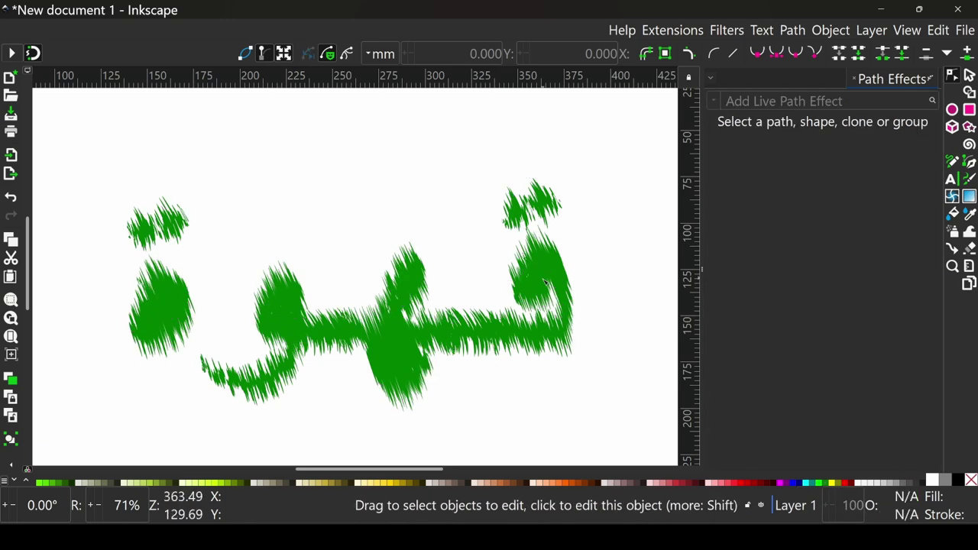
{"action": "left_click", "coordinate": [544, 282]}
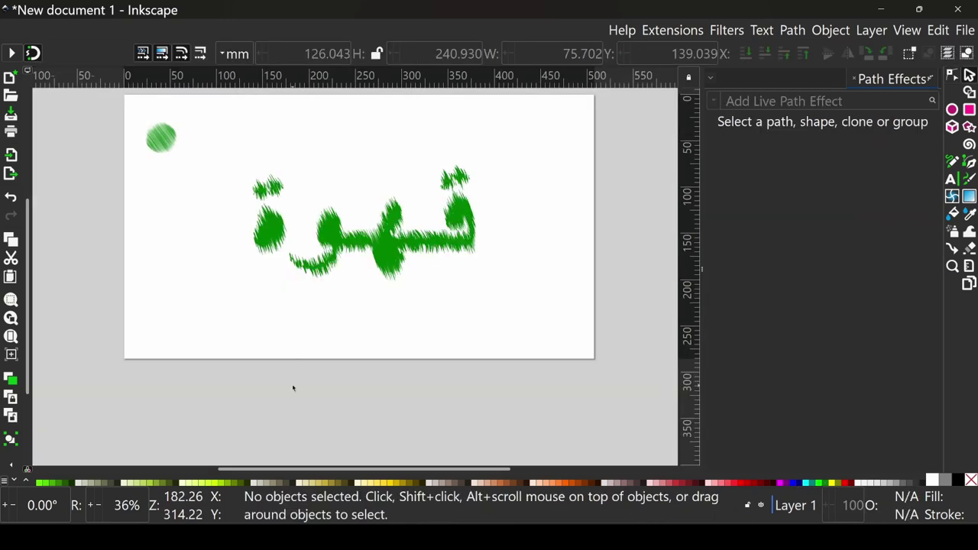
Type the word COFFEE as new text near the bottom of the page.
{"action": "key", "text": "t"}
{"action": "left_click", "coordinate": [298, 359]}
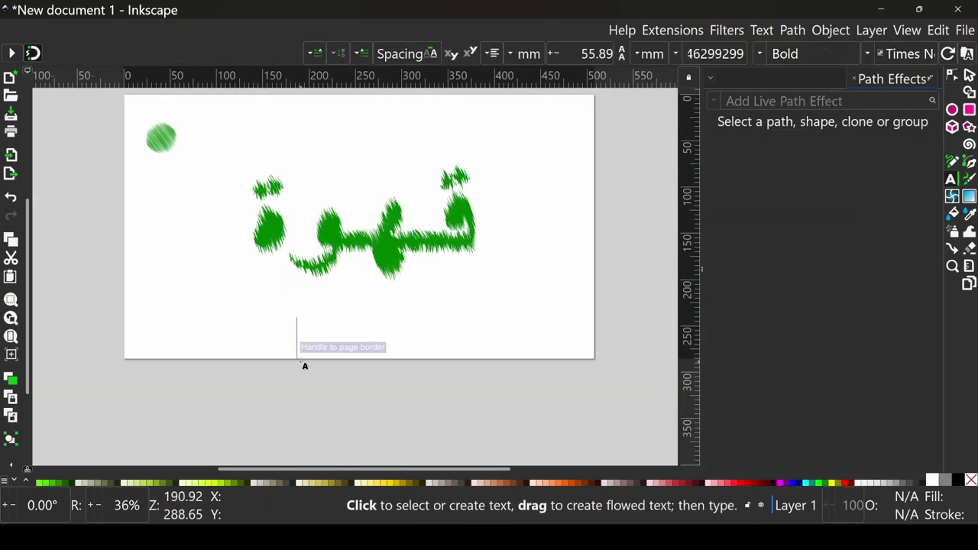
{"action": "type", "text": "COFF"}
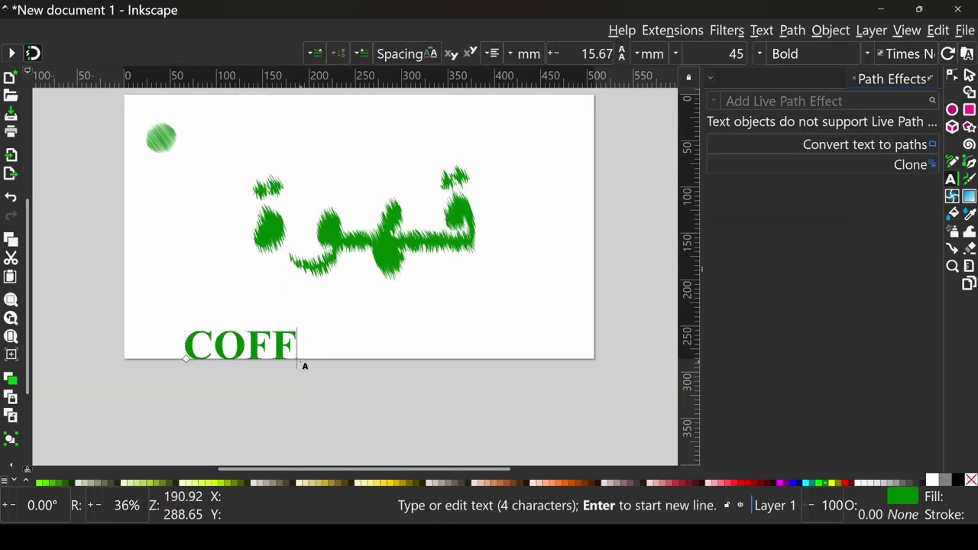
{"action": "type", "text": "EE"}
{"action": "key", "text": "Escape"}
{"action": "scroll", "coordinate": [343, 397], "scroll_direction": "left", "scroll_amount": 2}
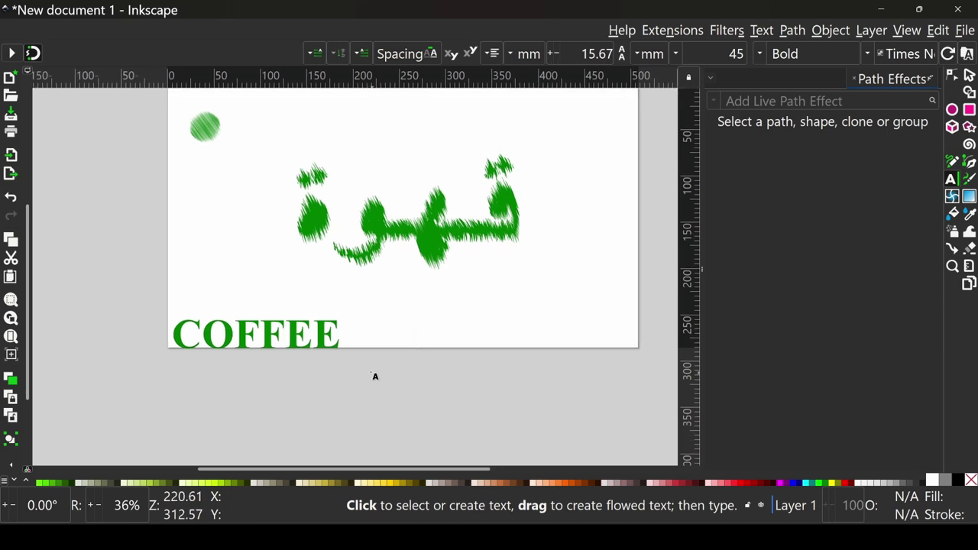
Enlarge COFFEE about 2.5 times, place it under the Arabic word, and convert it to a path.
{"action": "key", "text": "s"}
{"action": "left_click", "coordinate": [303, 337]}
{"action": "left_click_drag", "start_coordinate": [343, 353], "coordinate": [590, 447]}
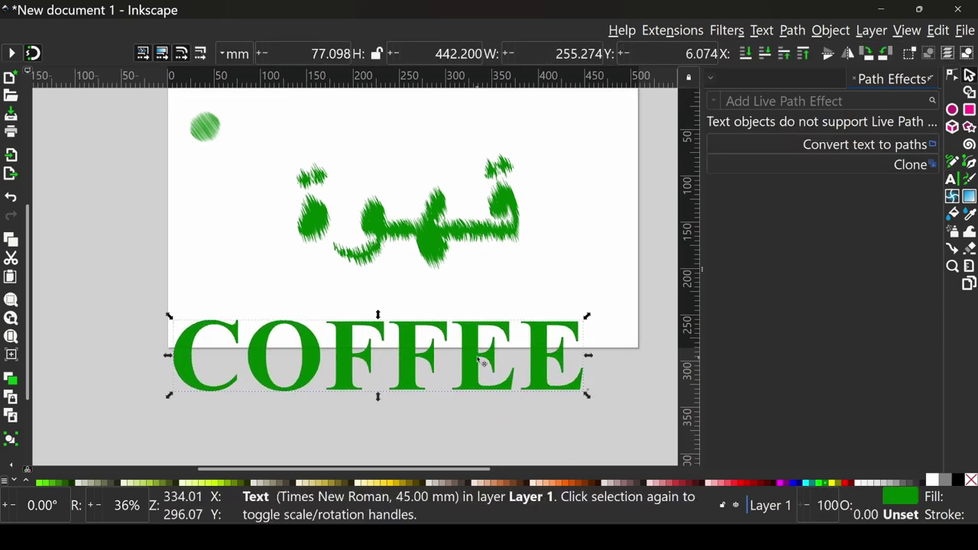
{"action": "left_click_drag", "start_coordinate": [484, 366], "coordinate": [508, 319]}
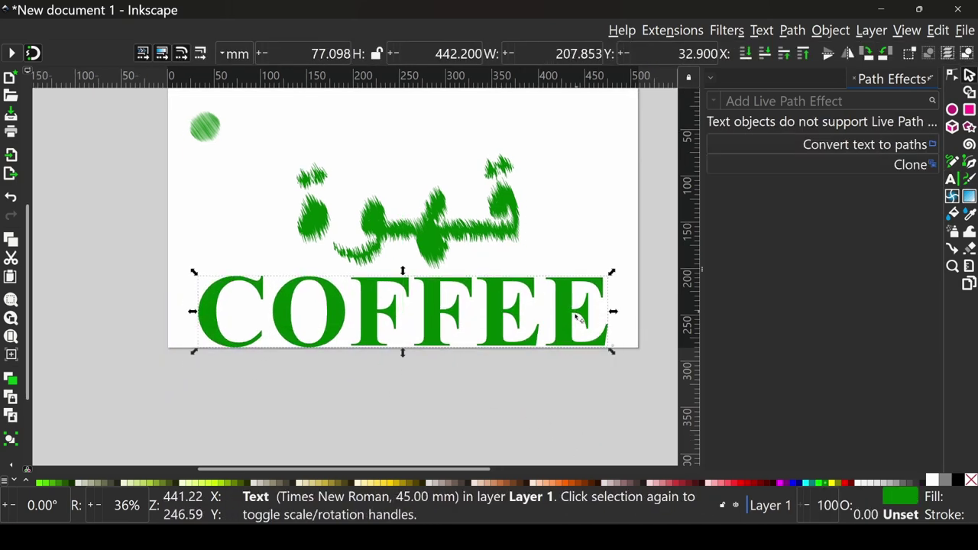
{"action": "left_click", "coordinate": [883, 146]}
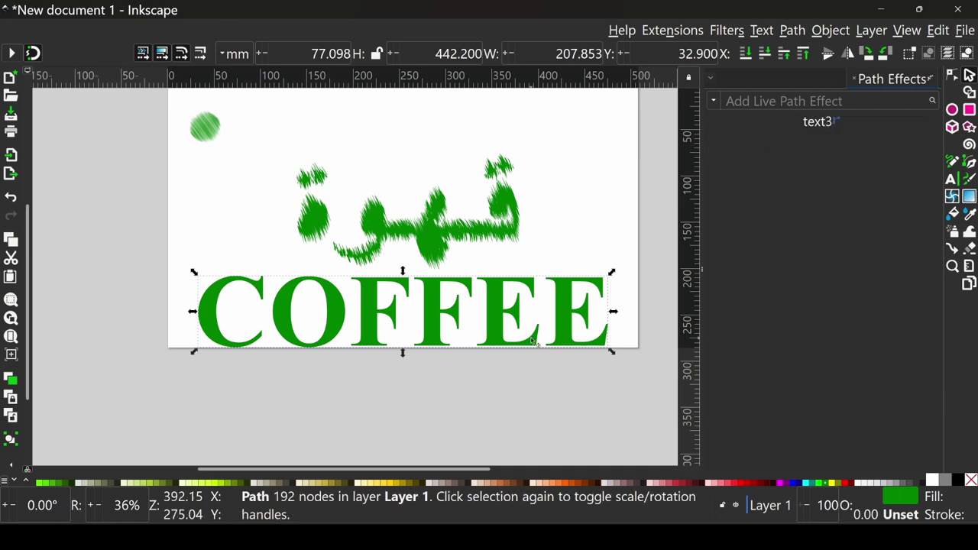
Apply the Hatches (rough) path effect to COFFEE for rough diagonal green hatch strokes.
{"action": "left_click", "coordinate": [713, 100]}
{"action": "left_click", "coordinate": [894, 308]}
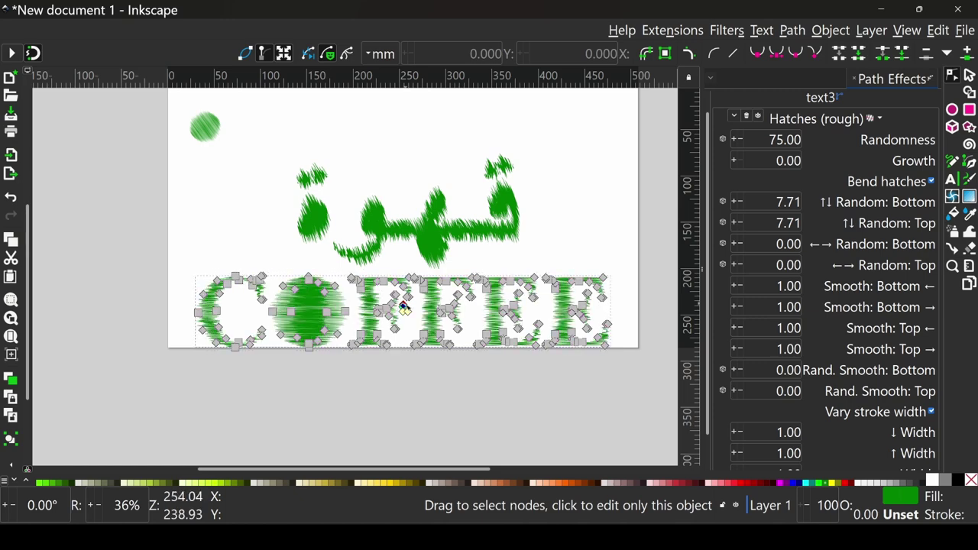
{"action": "scroll", "coordinate": [402, 308], "scroll_direction": "up", "scroll_amount": 2}
{"action": "scroll", "coordinate": [398, 304], "scroll_direction": "up", "scroll_amount": 1}
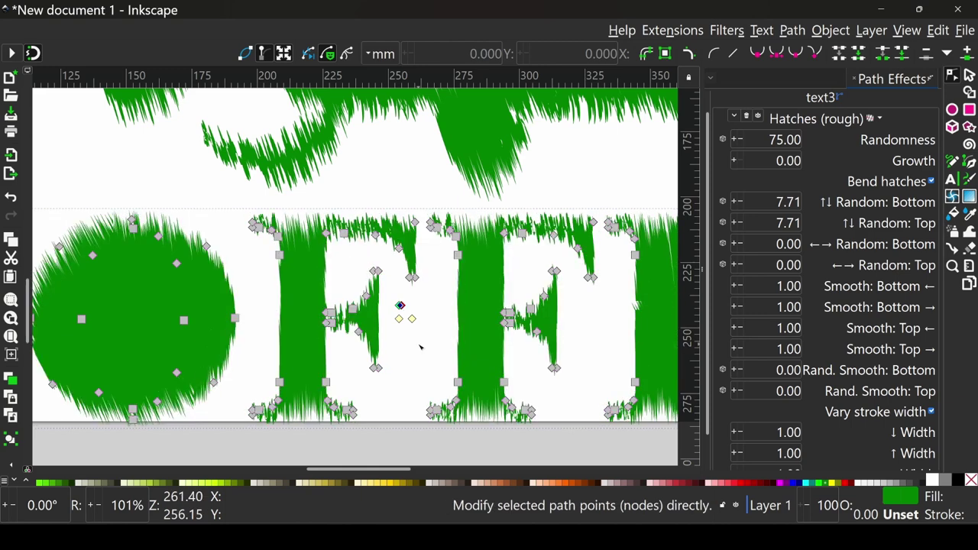
{"action": "scroll", "coordinate": [427, 351], "scroll_direction": "down", "scroll_amount": 3}
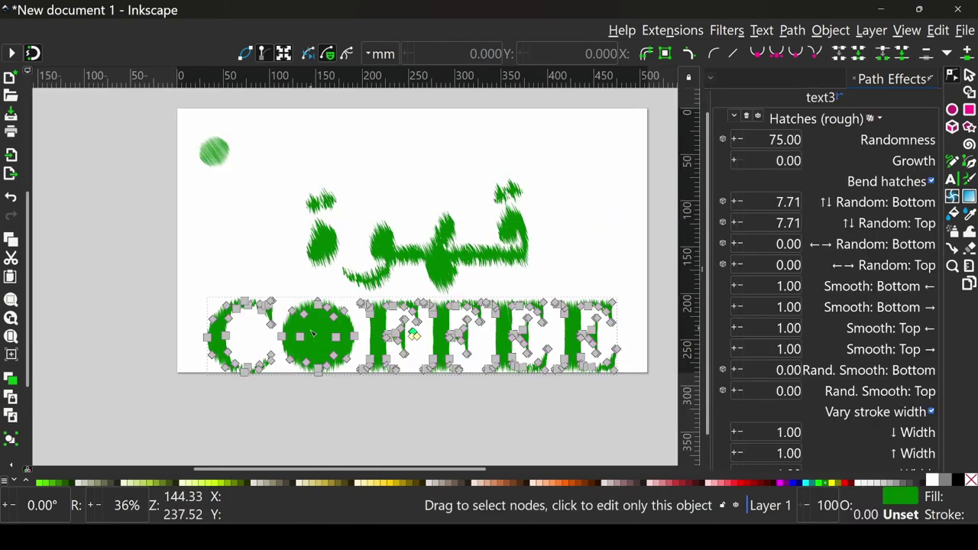
{"action": "left_click", "coordinate": [567, 251]}
{"action": "scroll", "coordinate": [567, 251], "scroll_direction": "up", "scroll_amount": 1}
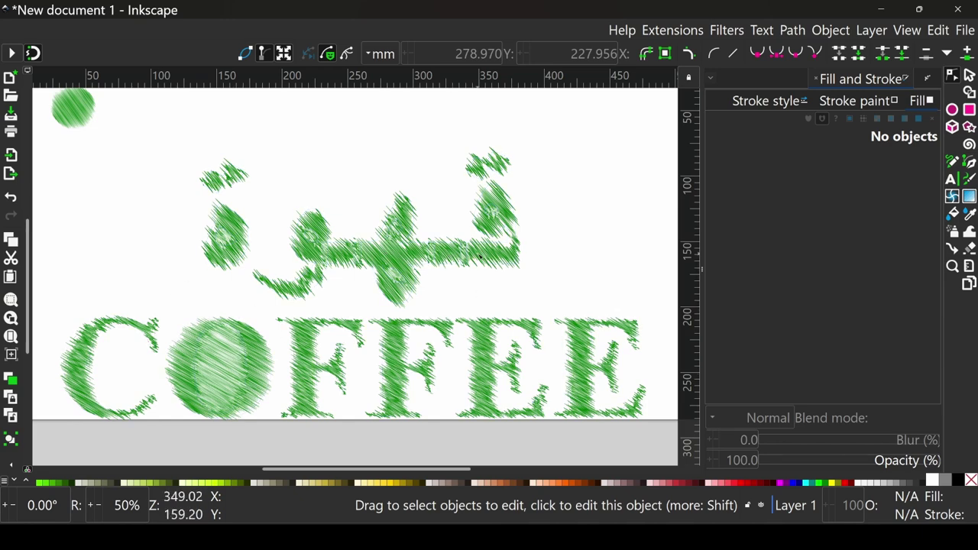
Convert the hatched COFFEE path with Object to Path to bake its hatching.
{"action": "left_click", "coordinate": [398, 360]}
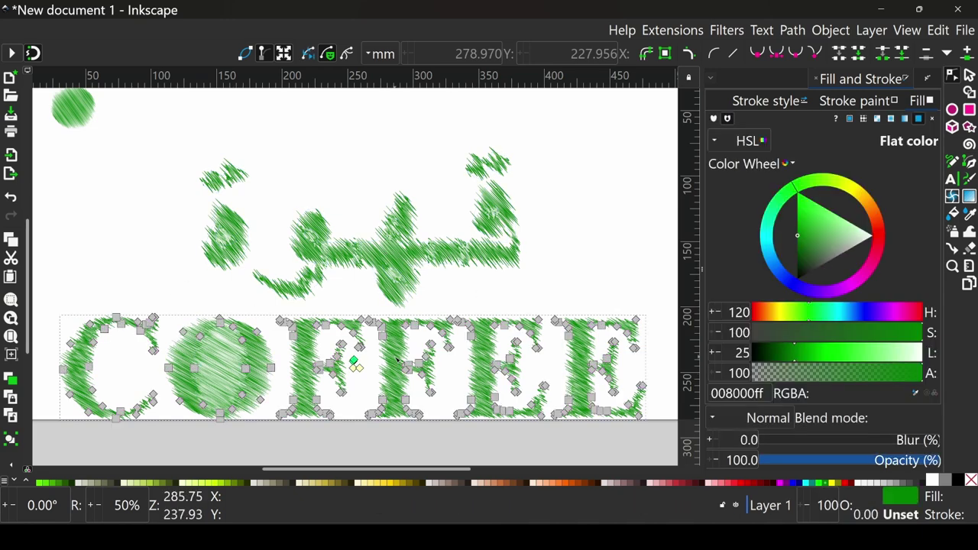
{"action": "left_click", "coordinate": [792, 29]}
{"action": "left_click", "coordinate": [797, 28]}
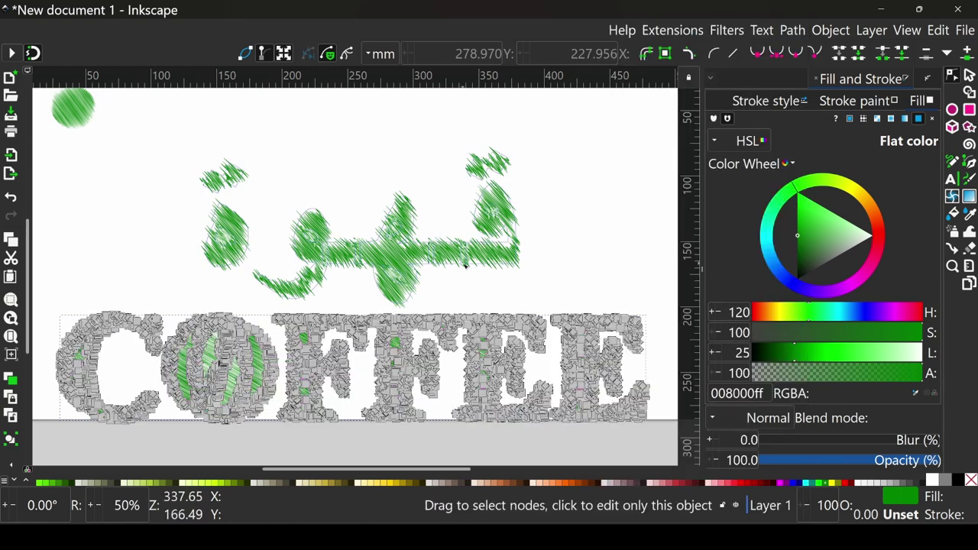
{"action": "left_click", "coordinate": [451, 289]}
Convert the hatched Arabic word with Object to Path to bake its hatching.
{"action": "left_click", "coordinate": [447, 259]}
{"action": "left_click", "coordinate": [792, 29]}
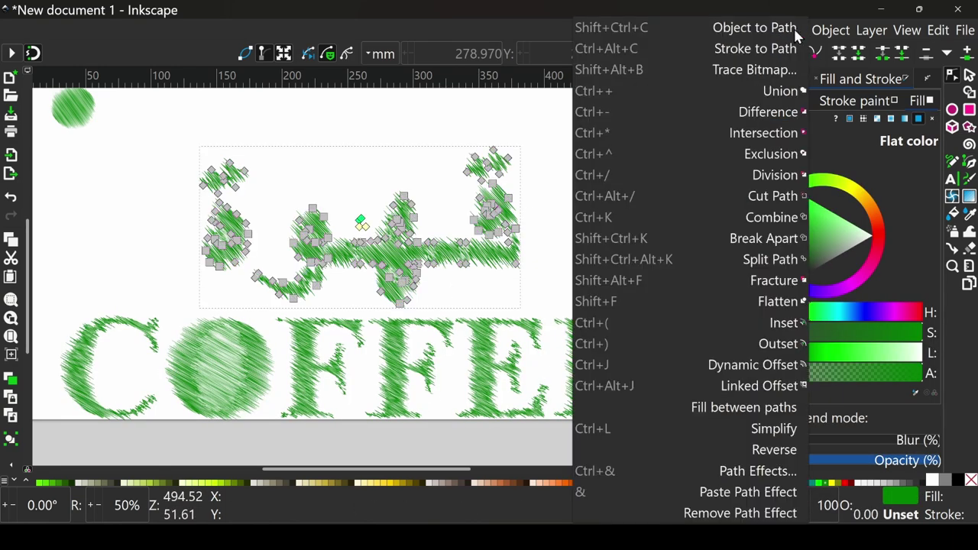
{"action": "left_click", "coordinate": [773, 35]}
{"action": "left_click", "coordinate": [593, 261]}
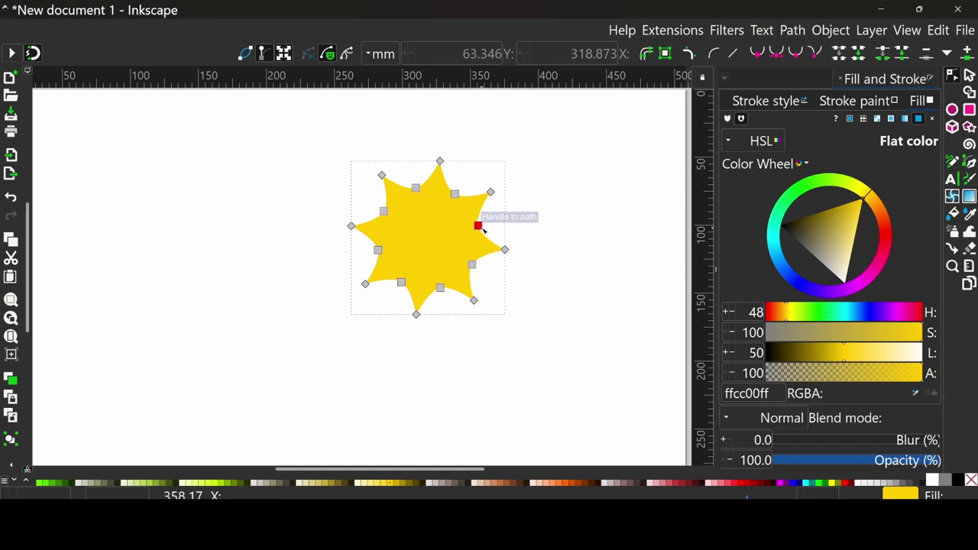
Curve the star's straight edges and enlarge it to about 143 mm.
{"action": "left_click", "coordinate": [433, 237]}
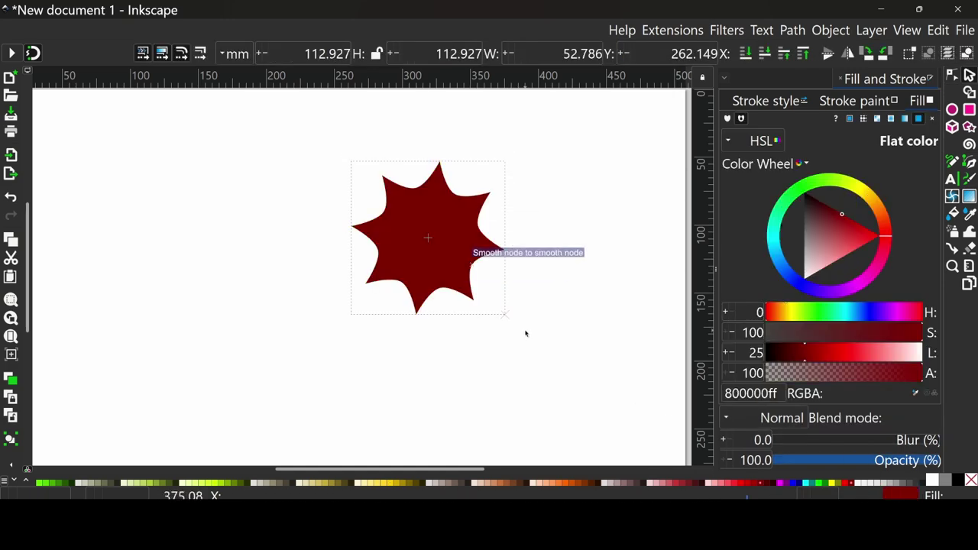
{"action": "left_click_drag", "start_coordinate": [509, 318], "coordinate": [538, 344]}
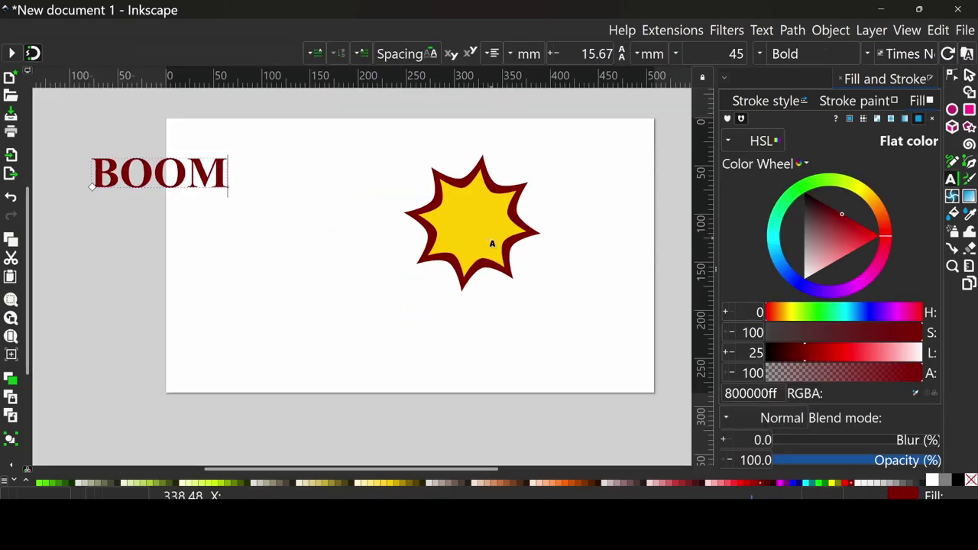
Move BOOM right toward the star and set a vertical letter shift of 20.
{"action": "left_click_drag", "start_coordinate": [201, 182], "coordinate": [328, 220]}
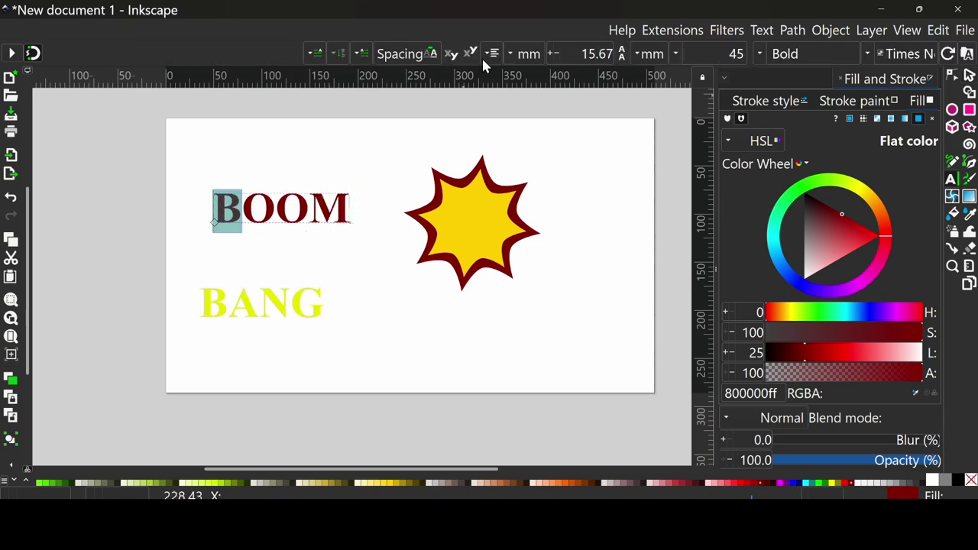
{"action": "left_click", "coordinate": [384, 55]}
{"action": "triple_click", "coordinate": [378, 100]}
{"action": "type", "text": "20"}
{"action": "key", "text": "Return"}
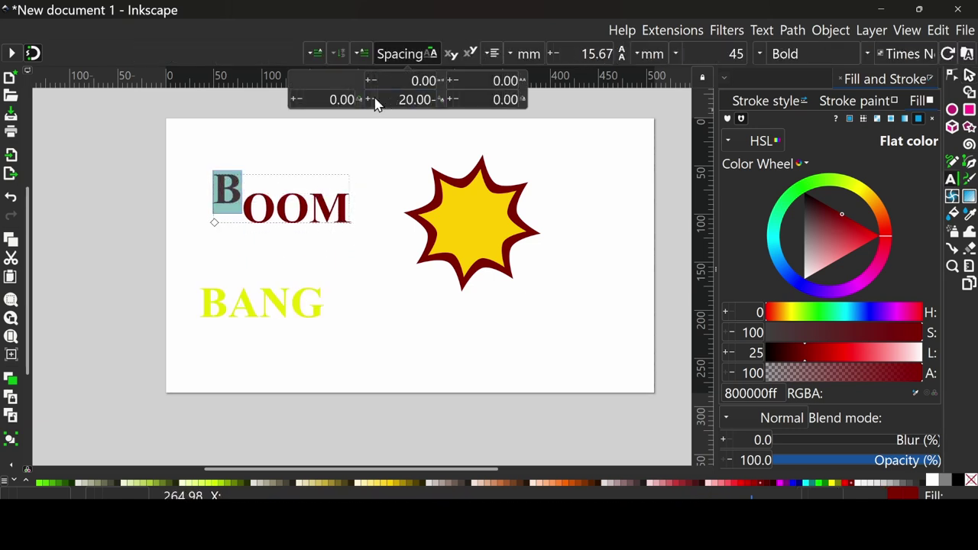
Stagger BOOM's letters by shifting the first O by -20 and raising the second O.
{"action": "triple_click", "coordinate": [256, 205]}
{"action": "left_click", "coordinate": [242, 207]}
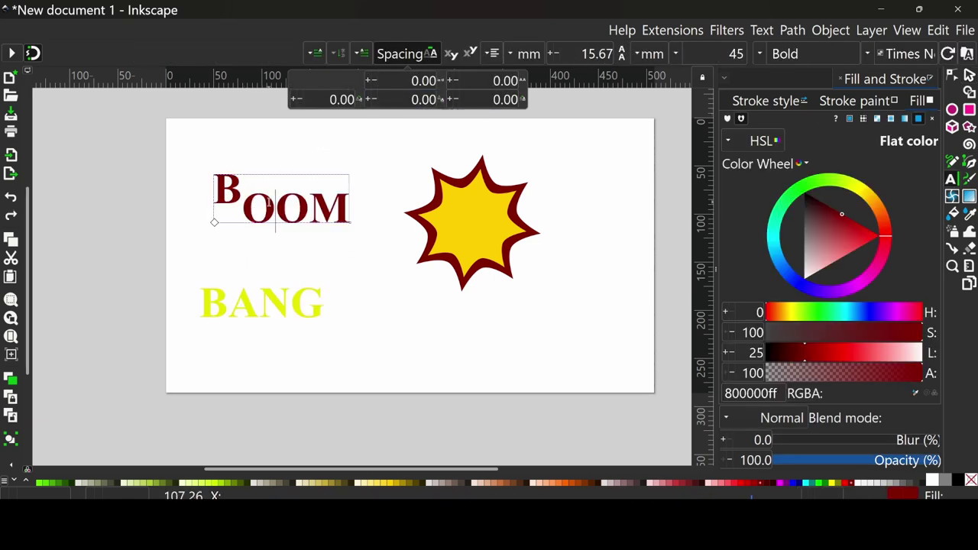
{"action": "mouse_move", "coordinate": [276, 207]}
{"action": "left_mouse_down"}
{"action": "mouse_move", "coordinate": [242, 206]}
{"action": "mouse_move", "coordinate": [213, 191]}
{"action": "left_mouse_up"}
{"action": "triple_click", "coordinate": [405, 99]}
{"action": "type", "text": "-20"}
{"action": "key", "text": "Return"}
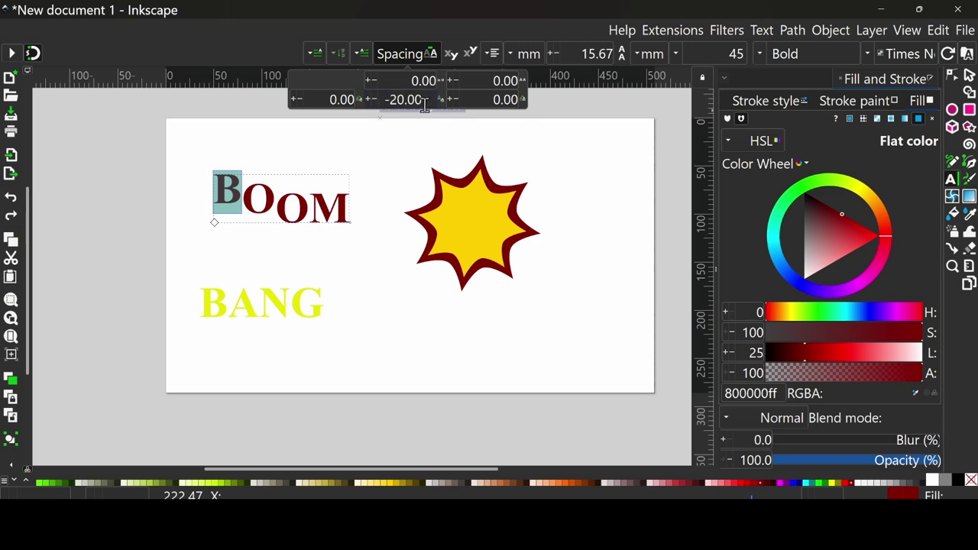
{"action": "key", "text": "shift+alt+Up"}
{"action": "key", "text": "shift+alt+Up"}
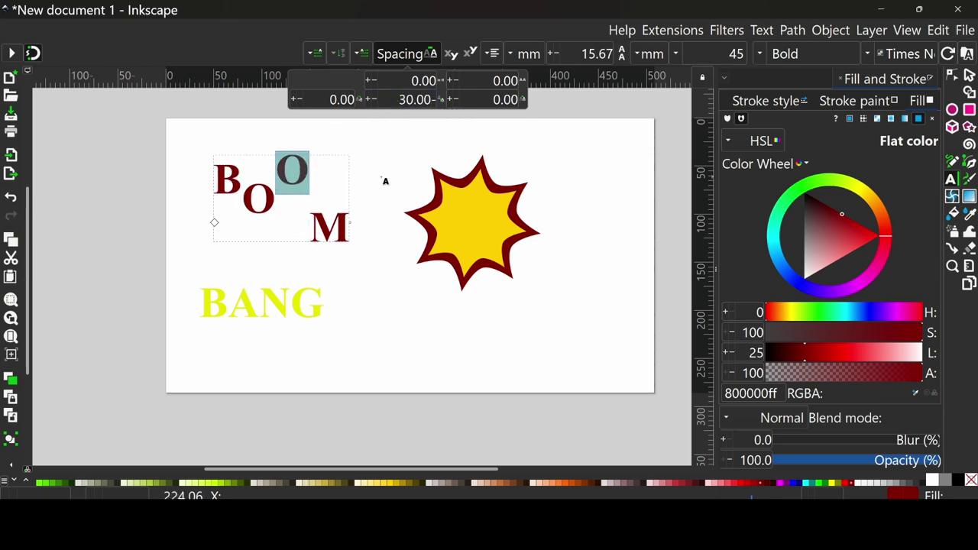
Tilt BANG, place it below the star, and skew it into a slant.
{"action": "left_click", "coordinate": [326, 359]}
{"action": "left_click", "coordinate": [307, 302]}
{"action": "left_click", "coordinate": [307, 301]}
{"action": "left_click_drag", "start_coordinate": [260, 306], "coordinate": [388, 360]}
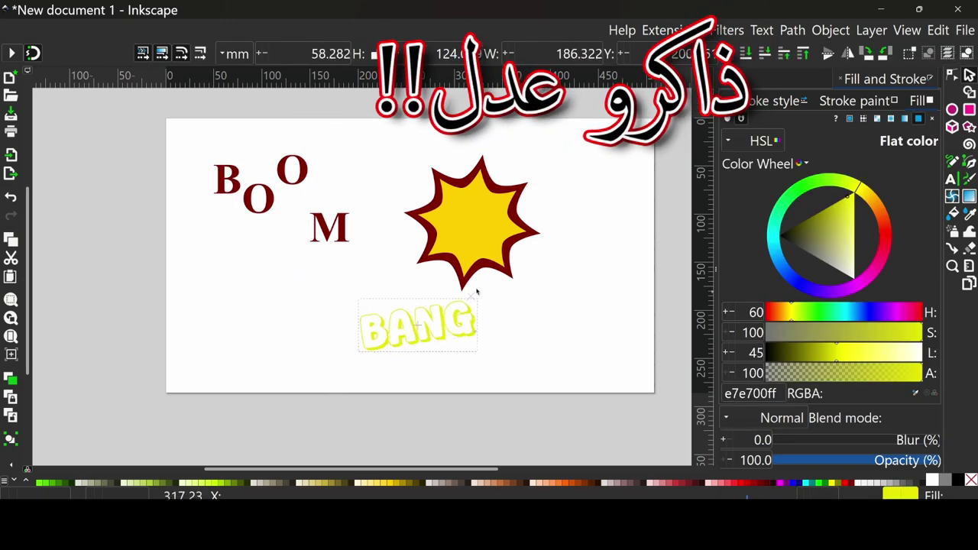
{"action": "left_click", "coordinate": [389, 361]}
{"action": "left_click", "coordinate": [382, 323]}
{"action": "left_click_drag", "start_coordinate": [483, 325], "coordinate": [498, 325]}
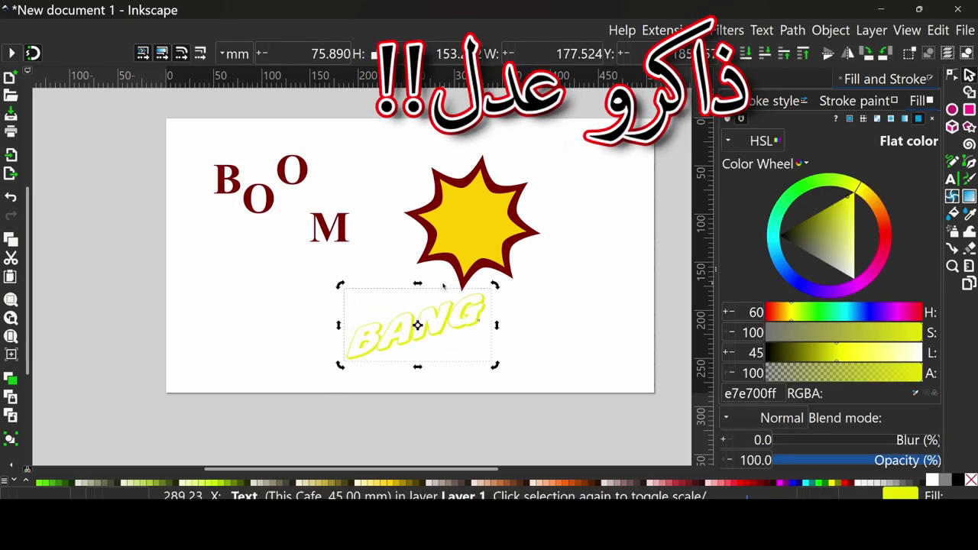